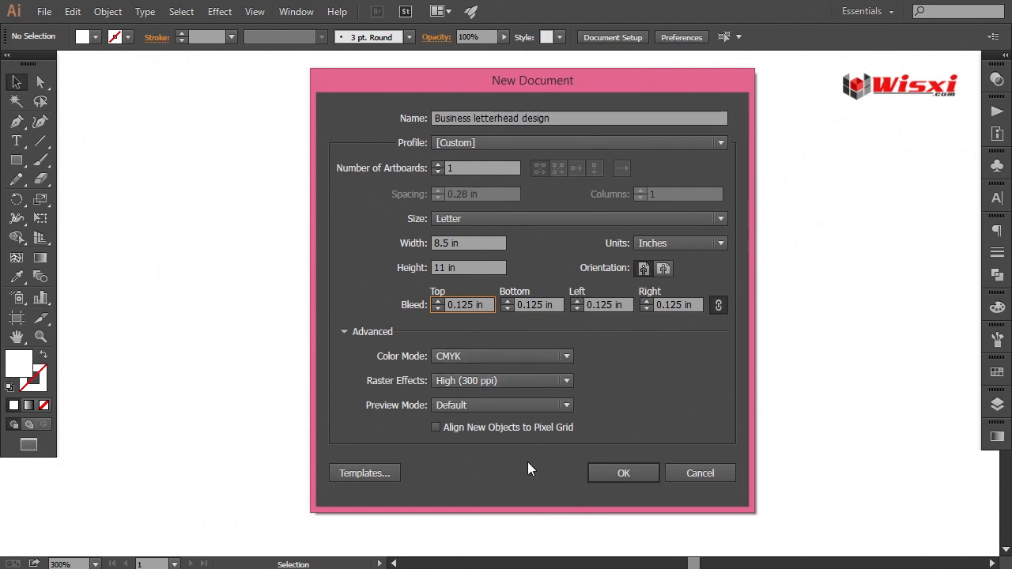
# Create the Business letterhead design document and paste the reference letterhead design beside the artboard
pyautogui.click(619, 475)
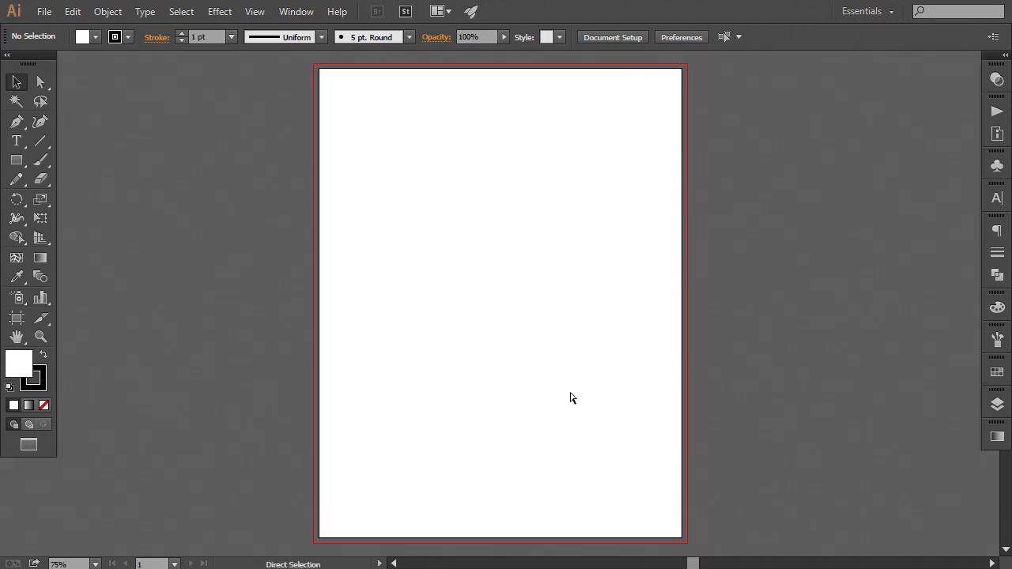
pyautogui.hotkey('ctrl', 'v')
pyautogui.moveTo(497, 242); pyautogui.dragTo(258, 89)
pyautogui.click(770, 337)
pyautogui.moveTo(628, 355); pyautogui.dragTo(656, 361)
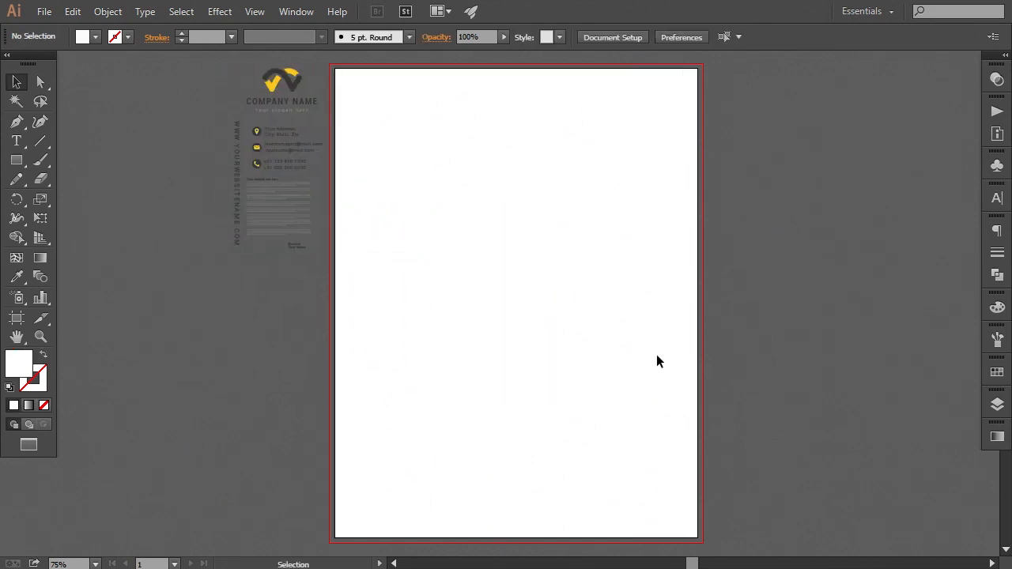
# Draw a white-filled rectangle covering the whole artboard with the Rectangle tool
pyautogui.click(17, 159)
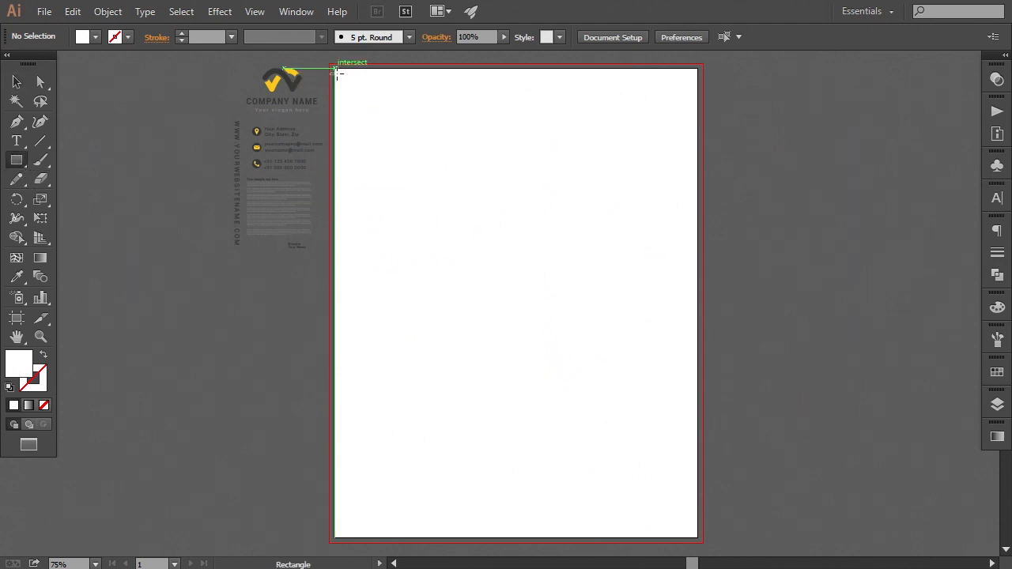
pyautogui.moveTo(336, 73); pyautogui.dragTo(697, 537)
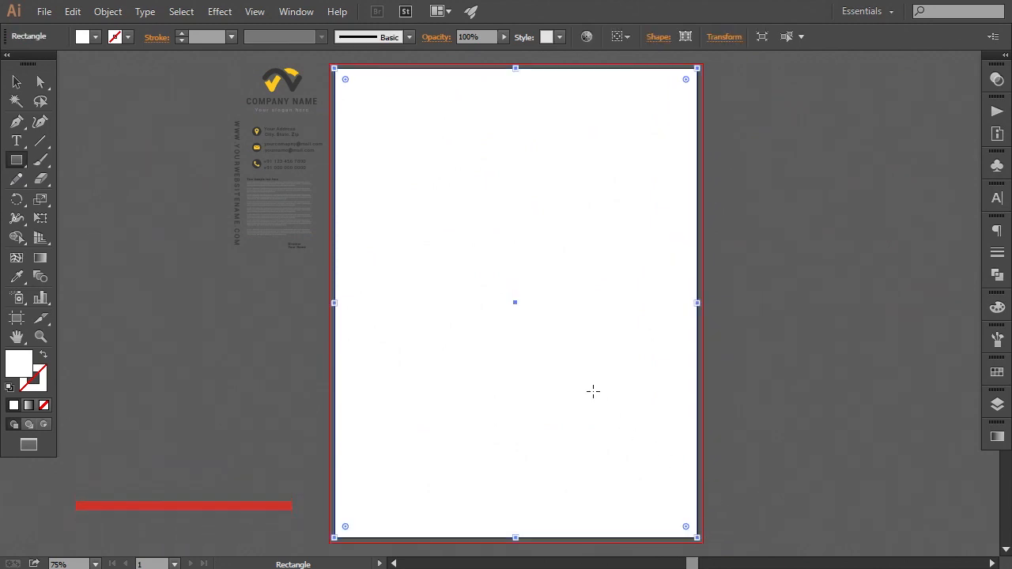
pyautogui.press('space')
pyautogui.moveTo(472, 361); pyautogui.dragTo(492, 369)
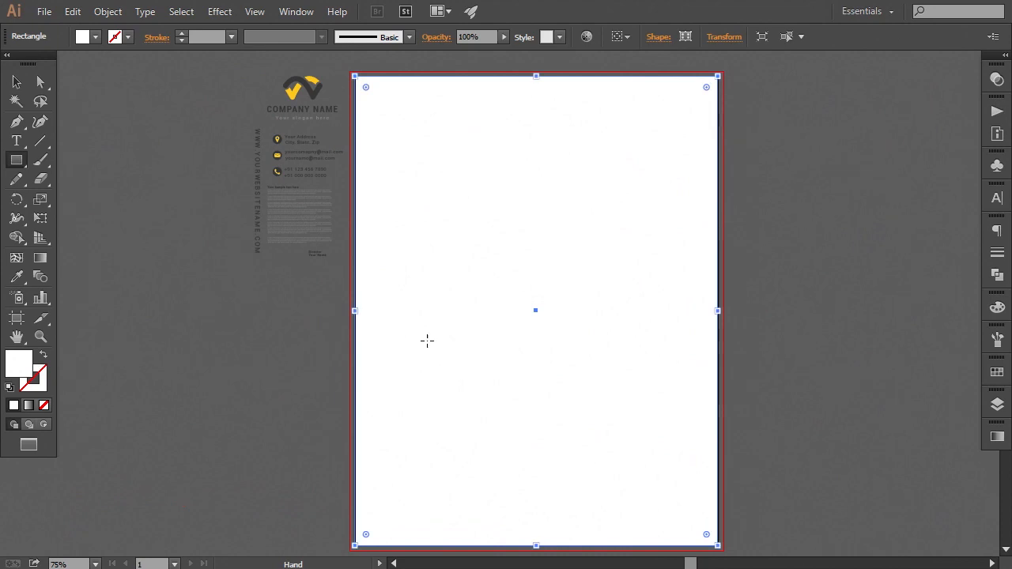
pyautogui.doubleClick(18, 365)
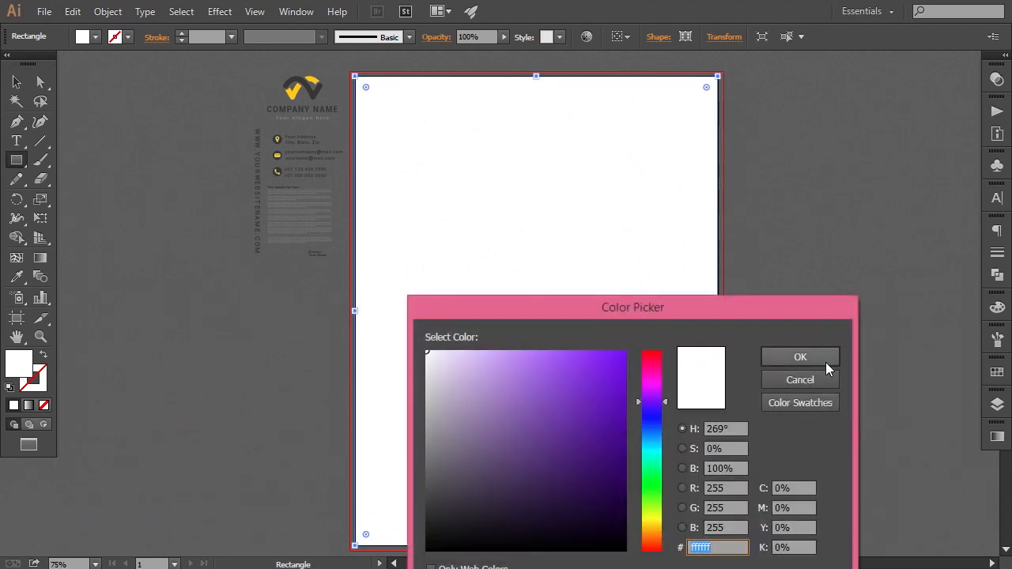
pyautogui.click(800, 358)
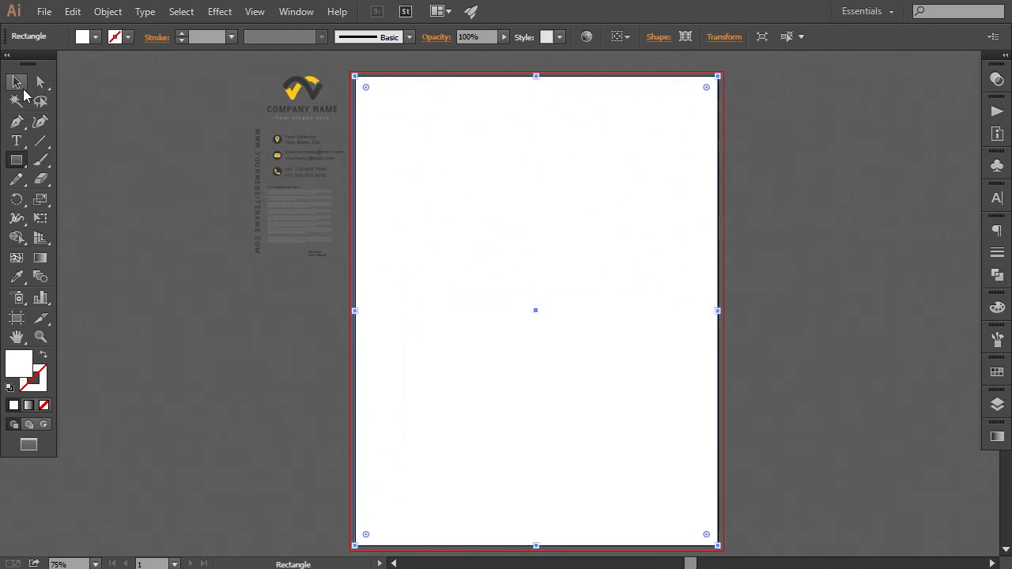
# Show the rulers and drag a vertical guide to the artboard's horizontal centre
pyautogui.click(255, 11)
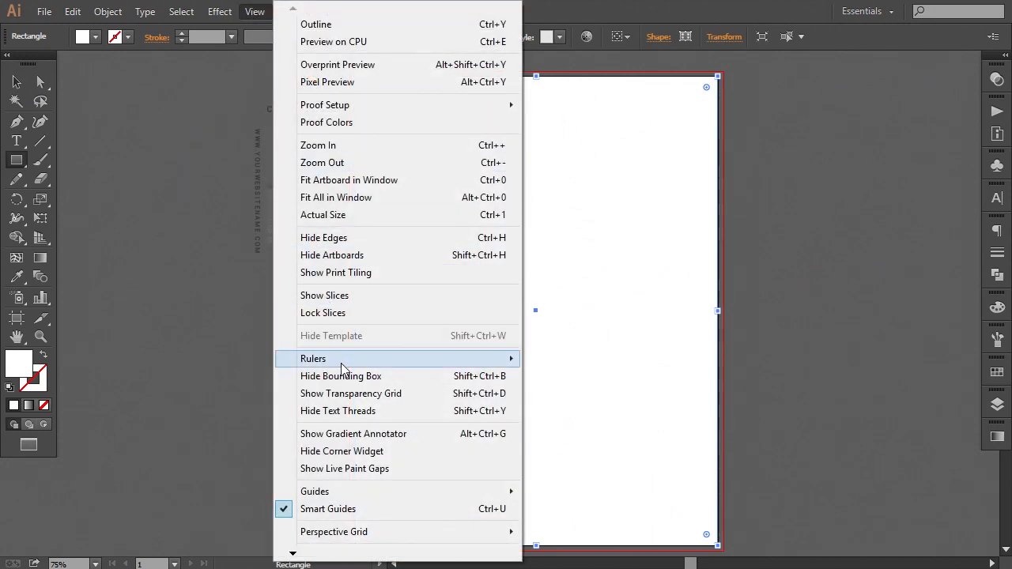
pyautogui.moveTo(483, 363)
pyautogui.click(558, 360)
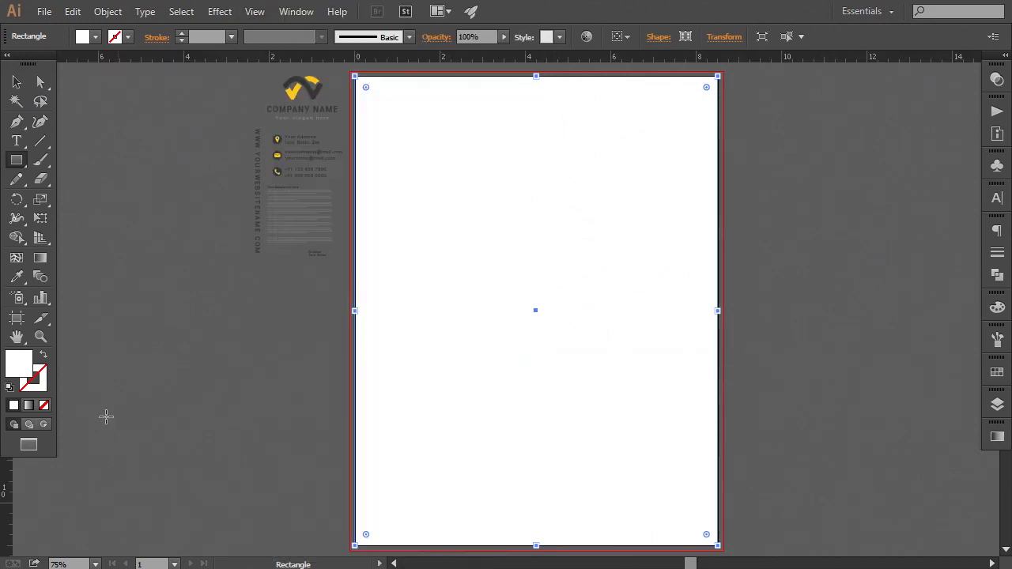
pyautogui.moveTo(7, 471); pyautogui.dragTo(536, 329)
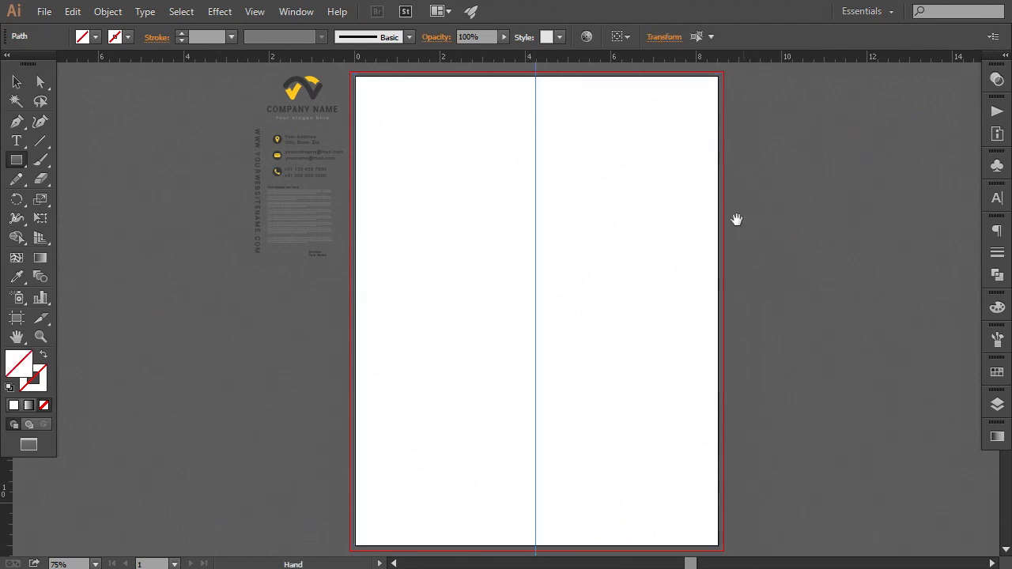
# Move the contact details group from the reference design to the artboard's upper right corner
pyautogui.moveTo(736, 219); pyautogui.dragTo(725, 269)
pyautogui.click(16, 84)
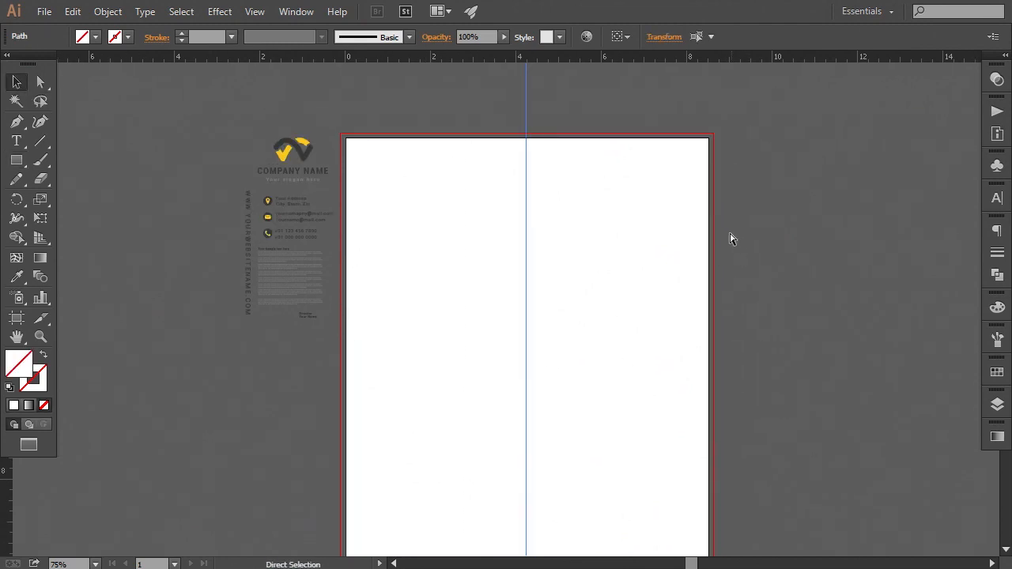
pyautogui.hotkey('ctrl', '+')
pyautogui.moveTo(653, 179); pyautogui.dragTo(595, 248)
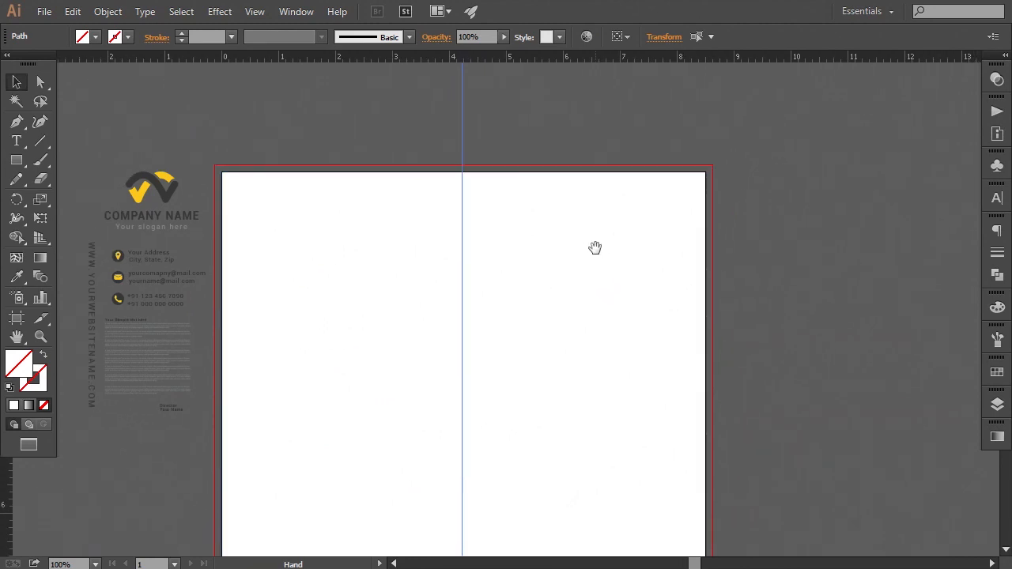
pyautogui.click(142, 297)
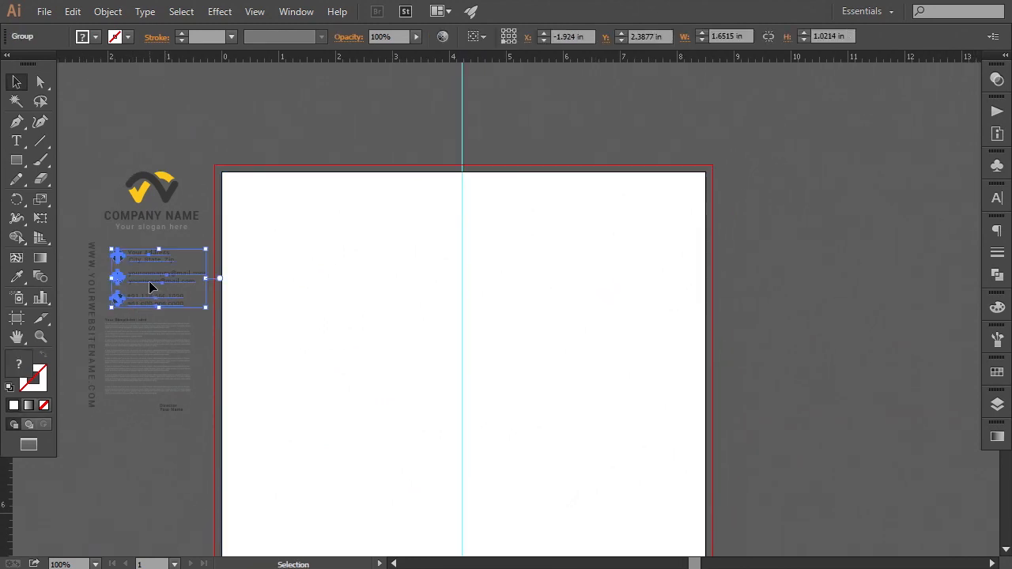
pyautogui.moveTo(151, 287); pyautogui.dragTo(625, 230)
# Nudge the contact details group slightly downward
pyautogui.rightClick(628, 226)
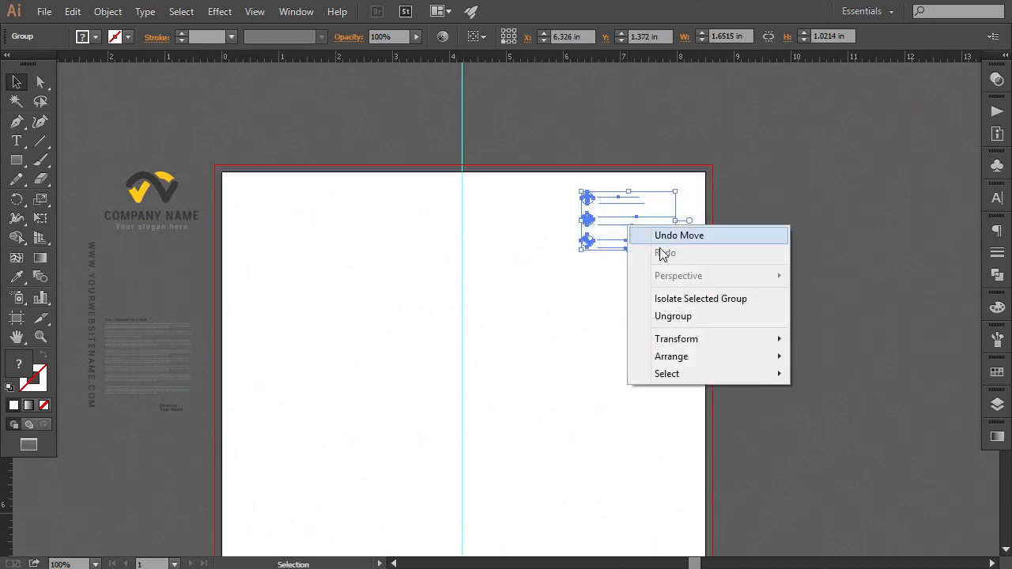
pyautogui.moveTo(756, 358)
pyautogui.click(803, 356)
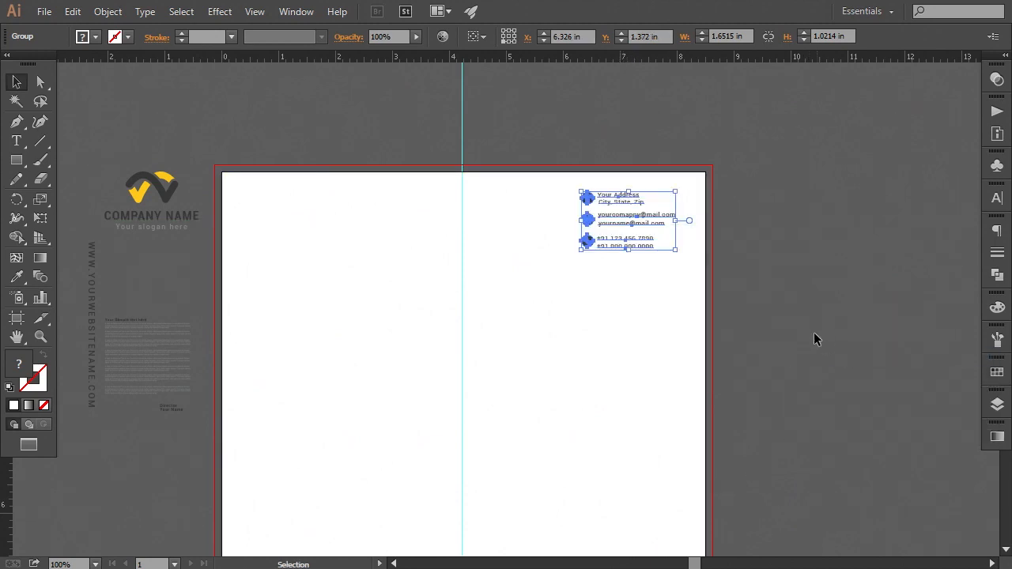
pyautogui.press('Down')
pyautogui.press('Down')
pyautogui.press('Down')
pyautogui.press('Down')
pyautogui.press('Down')
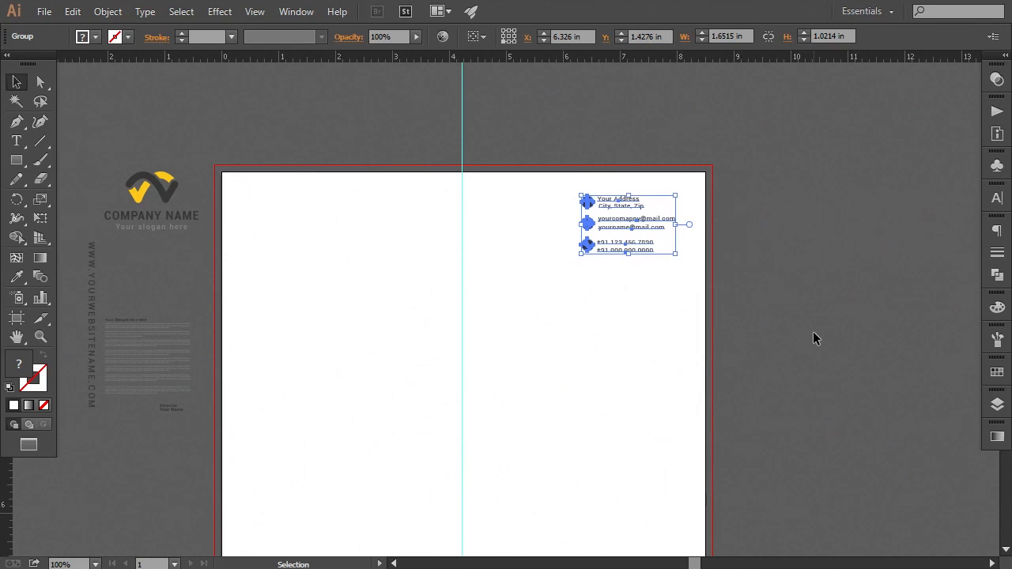
pyautogui.press('Down')
pyautogui.press('Down')
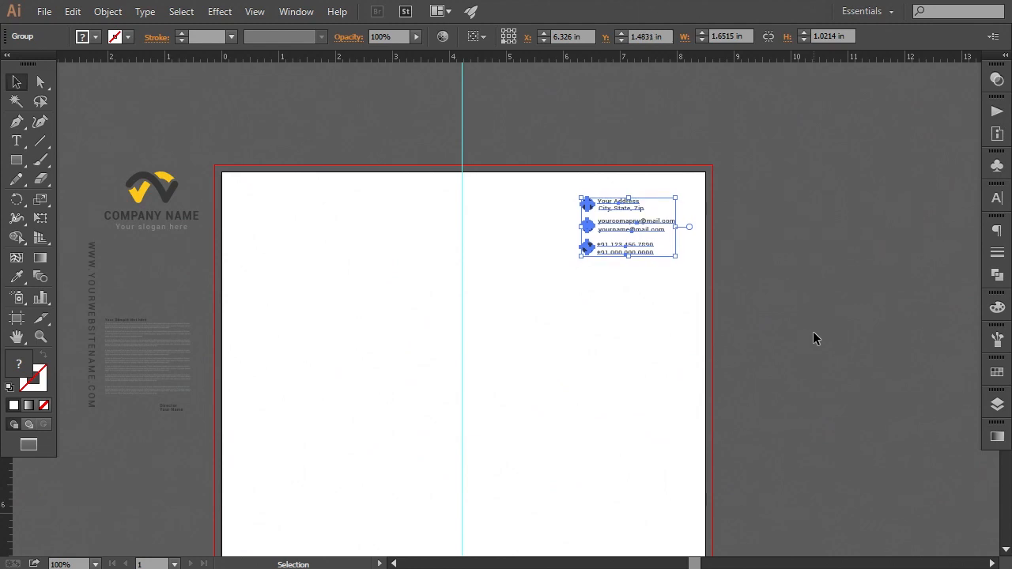
pyautogui.press('Down')
pyautogui.press('Down')
pyautogui.click(816, 361)
pyautogui.moveTo(816, 362); pyautogui.dragTo(811, 356)
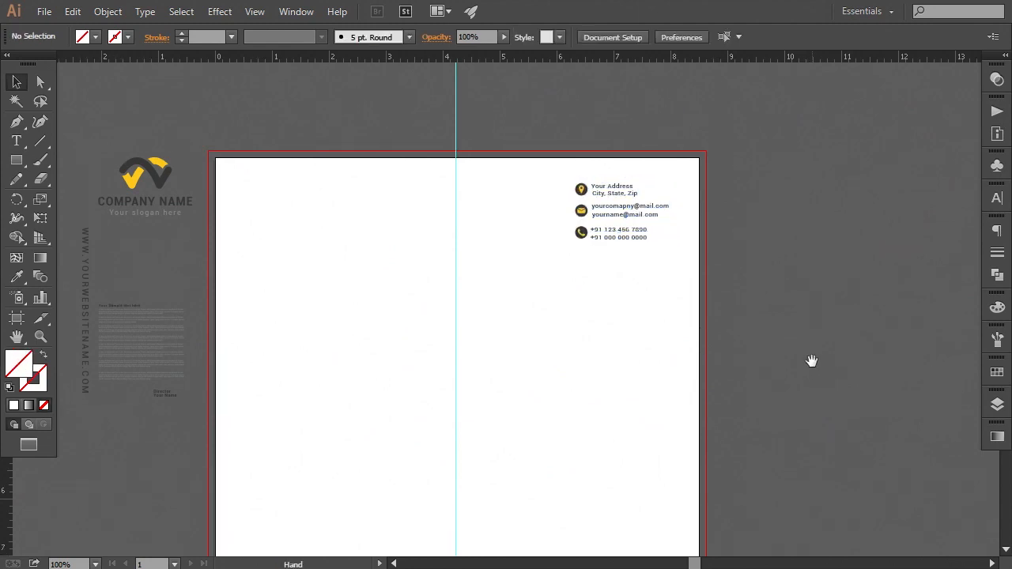
pyautogui.click(628, 240)
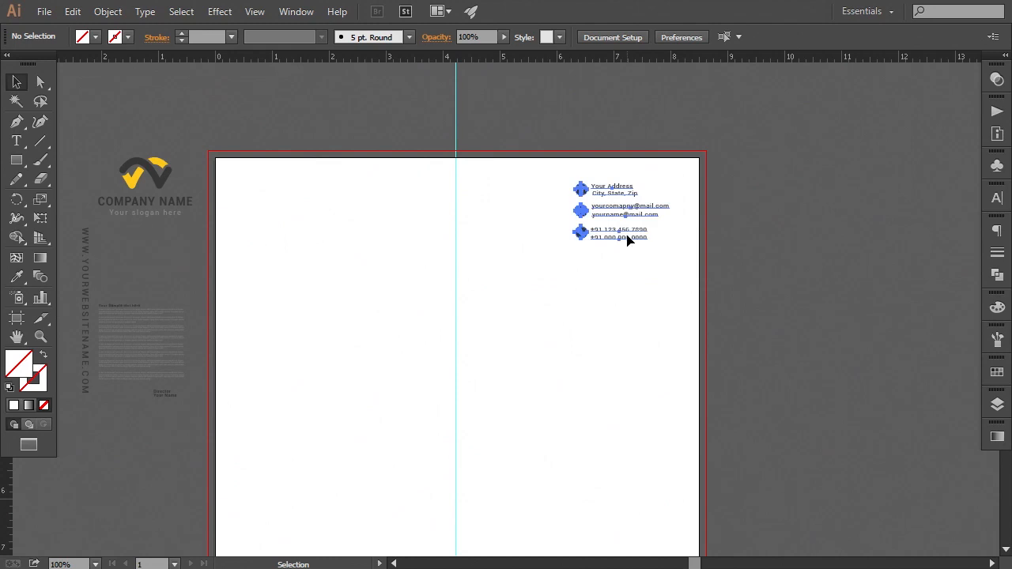
pyautogui.click(761, 282)
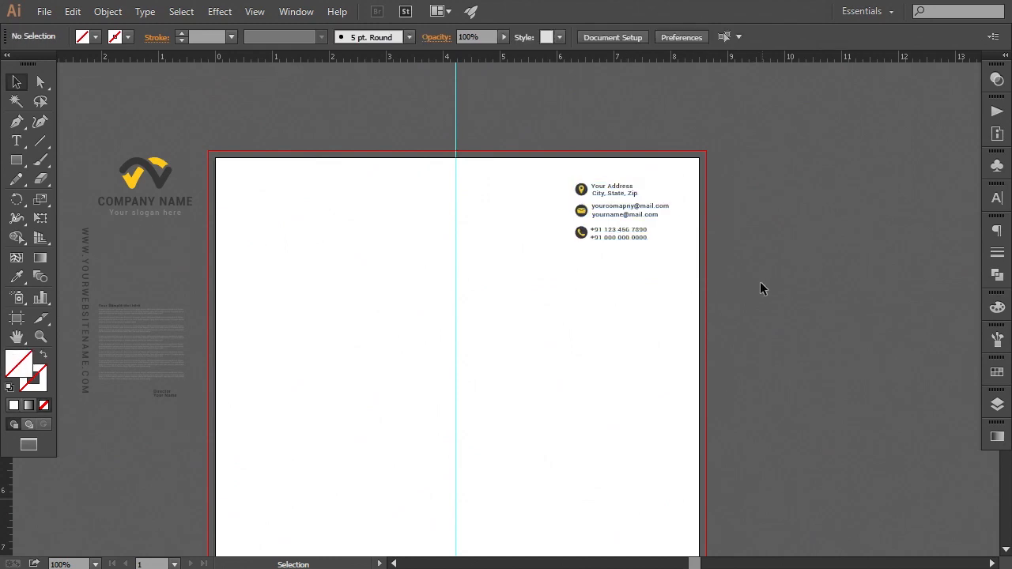
# Draw a closed header shape in the upper right corner with the Pen tool, with a diagonal edge running down from the top edge
pyautogui.click(16, 121)
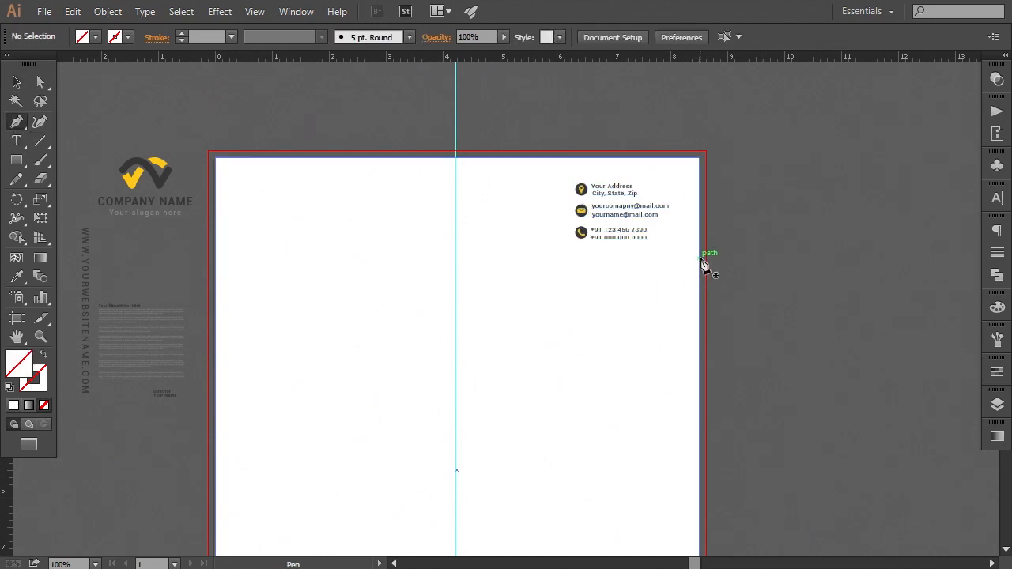
pyautogui.click(699, 258)
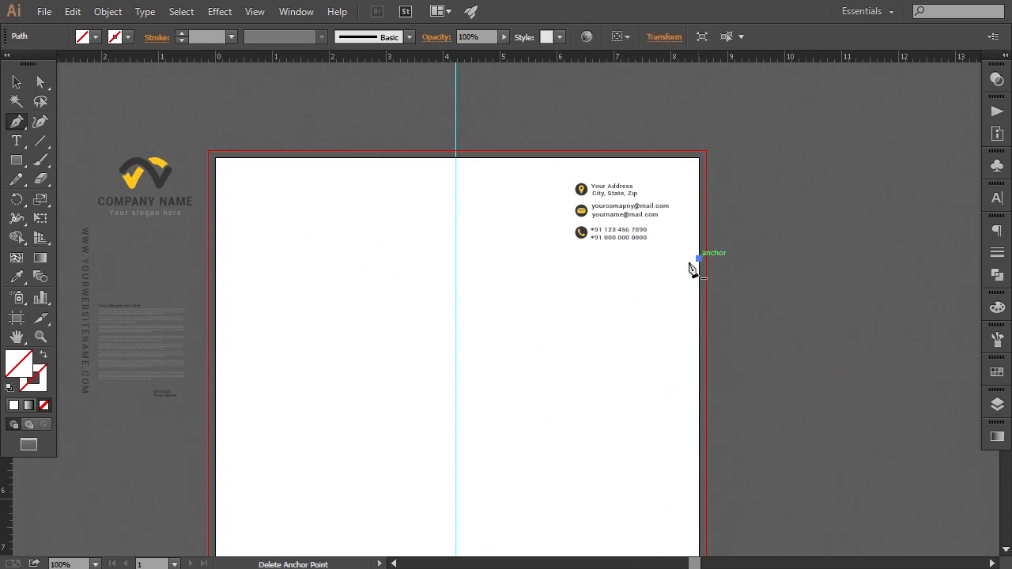
pyautogui.click(564, 259)
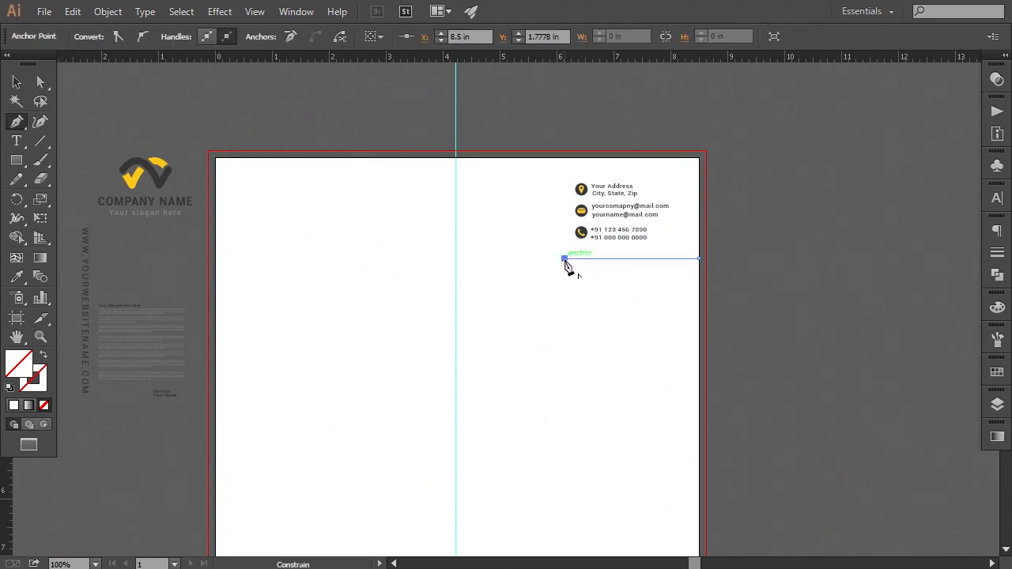
pyautogui.click(427, 157)
pyautogui.click(699, 157)
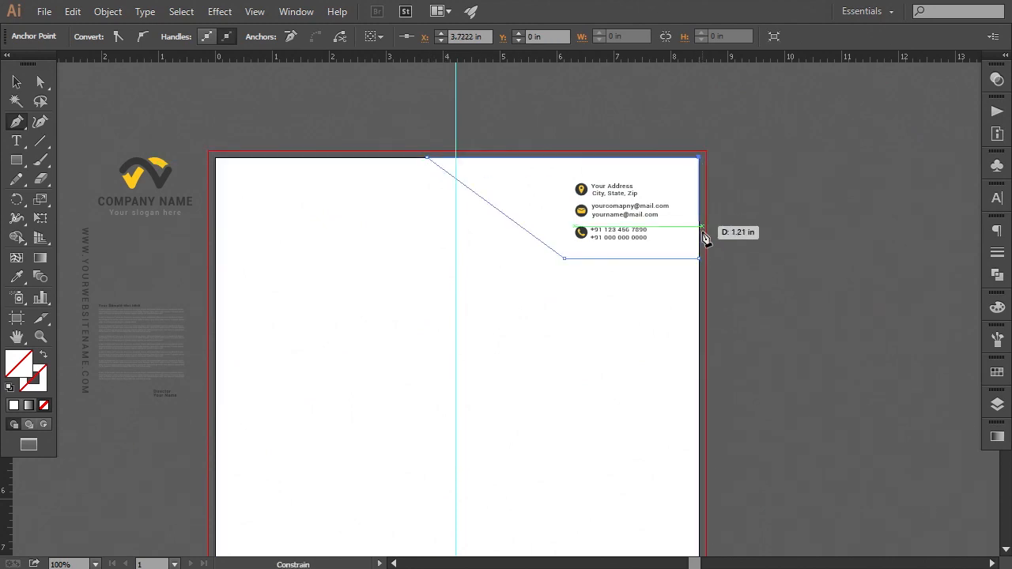
pyautogui.click(699, 259)
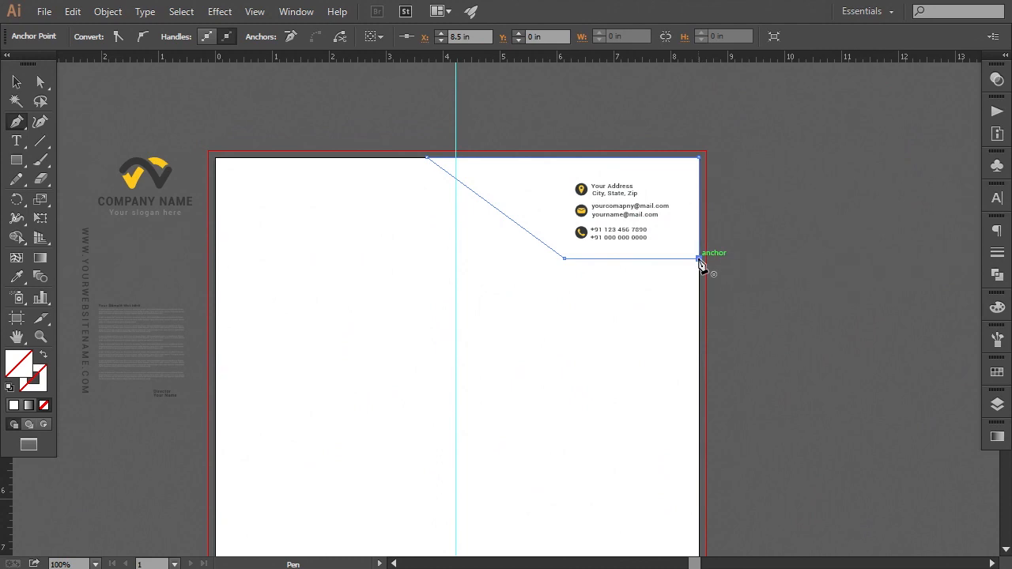
# Fill the header shape with the logo's yellow using the Eyedropper tool
pyautogui.click(19, 279)
pyautogui.click(131, 184)
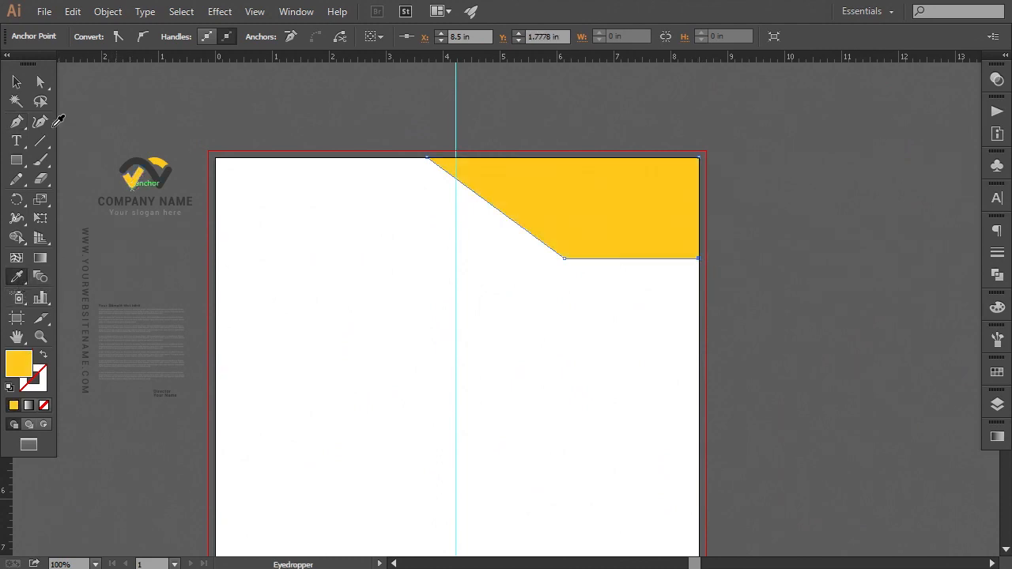
# Send the yellow header shape to the back, behind the contact details
pyautogui.click(17, 81)
pyautogui.rightClick(586, 369)
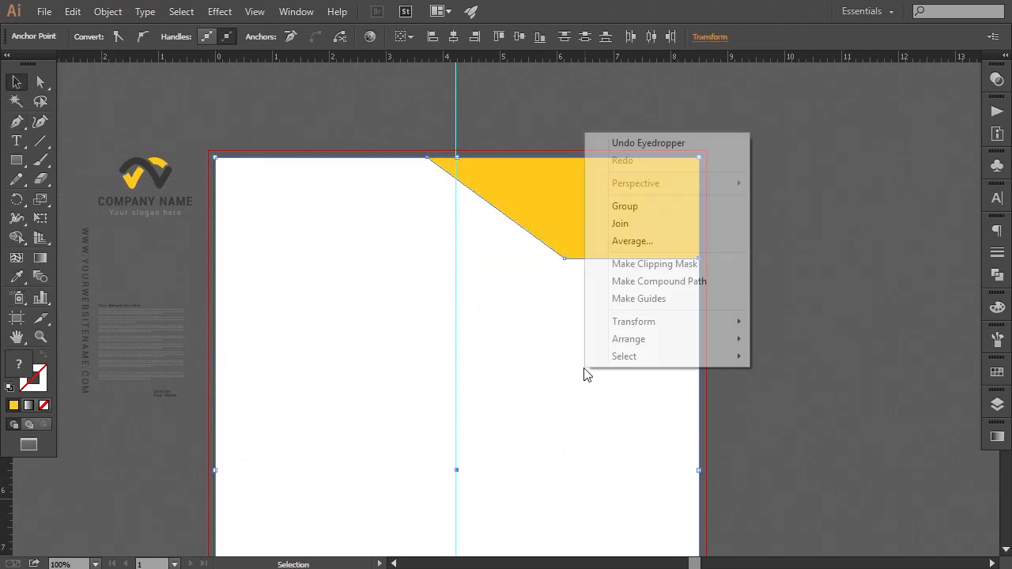
pyautogui.moveTo(633, 340)
pyautogui.click(799, 392)
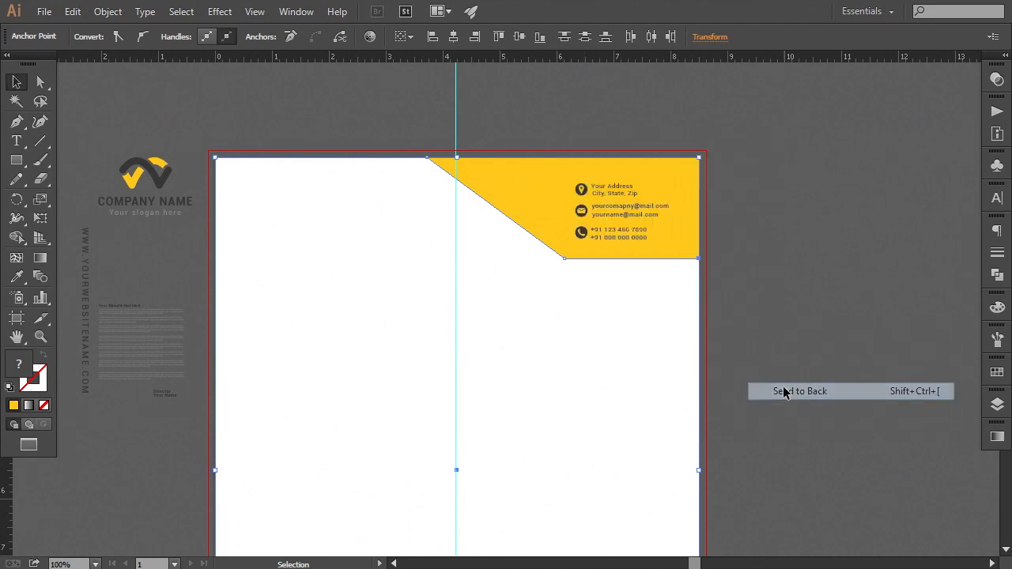
pyautogui.click(763, 330)
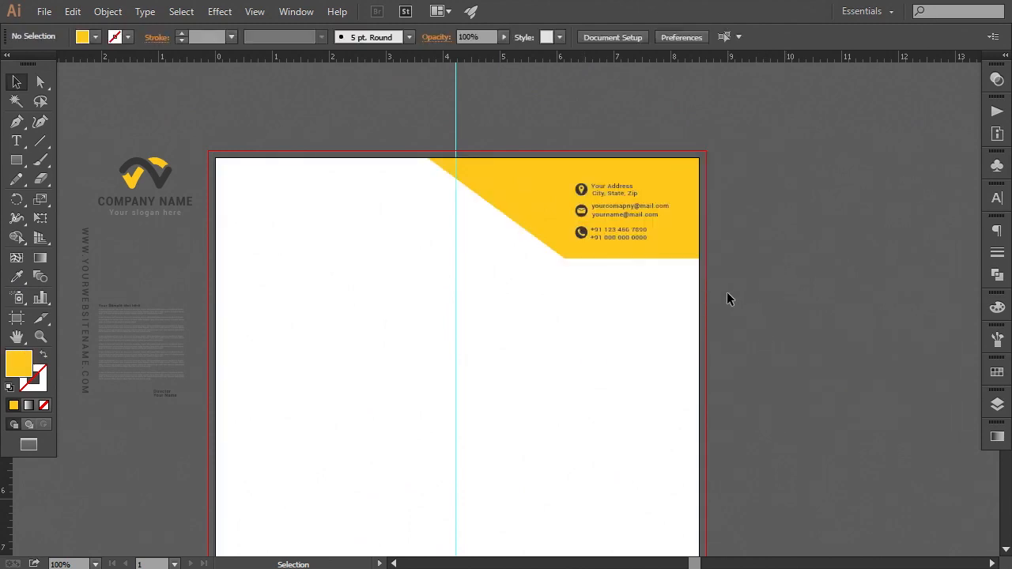
# Nudge the contact details group slightly right and up within the yellow header
pyautogui.hotkey('ctrl', '=')
pyautogui.moveTo(642, 303); pyautogui.dragTo(612, 323)
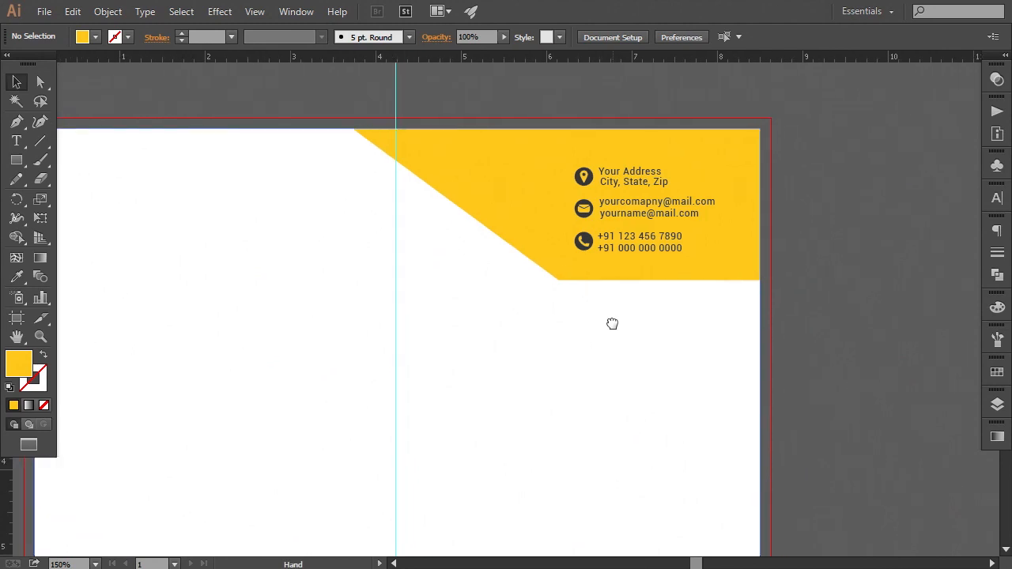
pyautogui.click(590, 251)
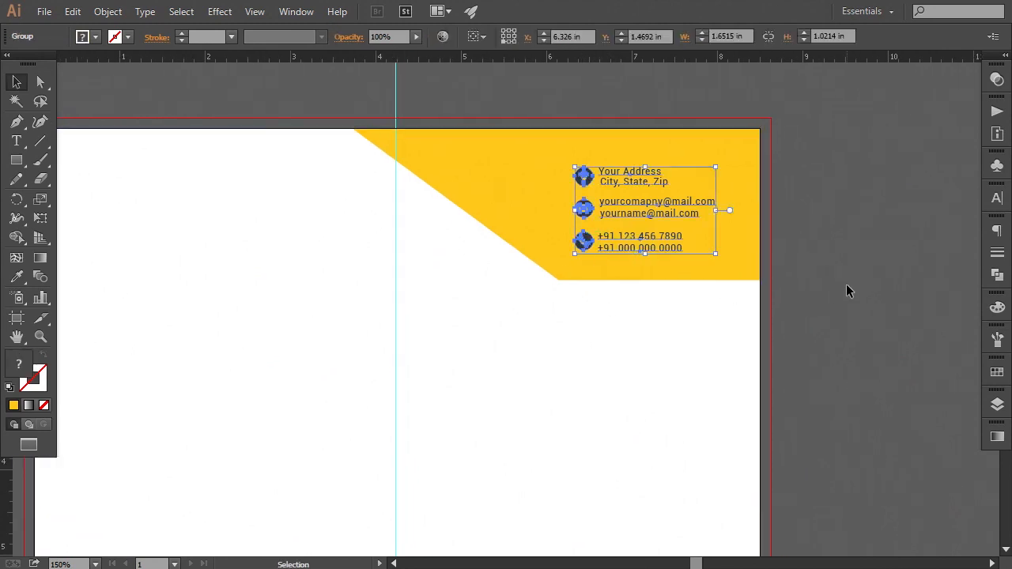
pyautogui.press('Right')
pyautogui.press('Right')
pyautogui.press('Right')
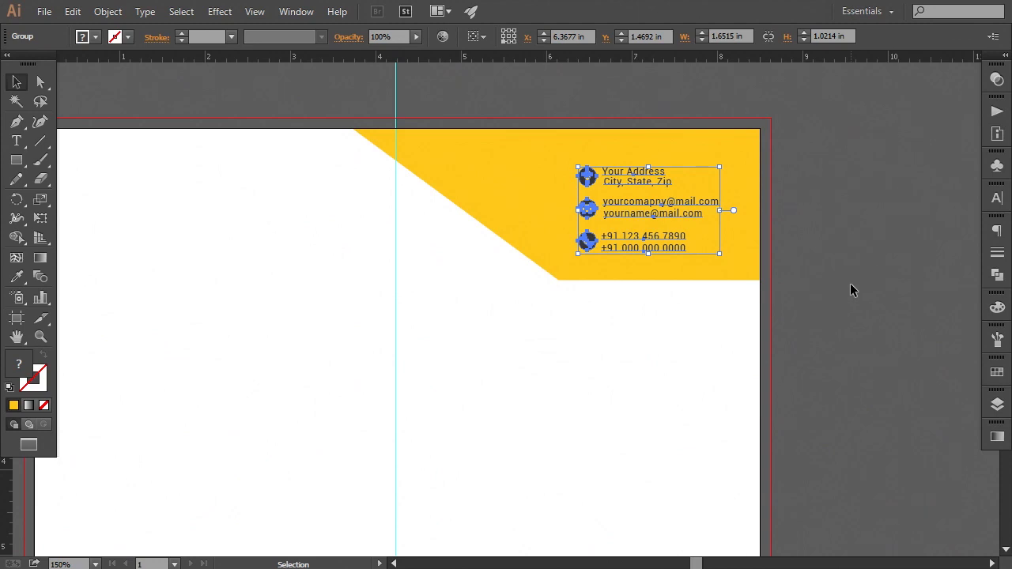
pyautogui.press('Up')
pyautogui.click(846, 299)
# Draw a thin sliver shape along the header's diagonal edge with the Pen tool and fill it with the icons' dark grey using the Eyedropper
pyautogui.moveTo(847, 296); pyautogui.dragTo(837, 296)
pyautogui.press('p')
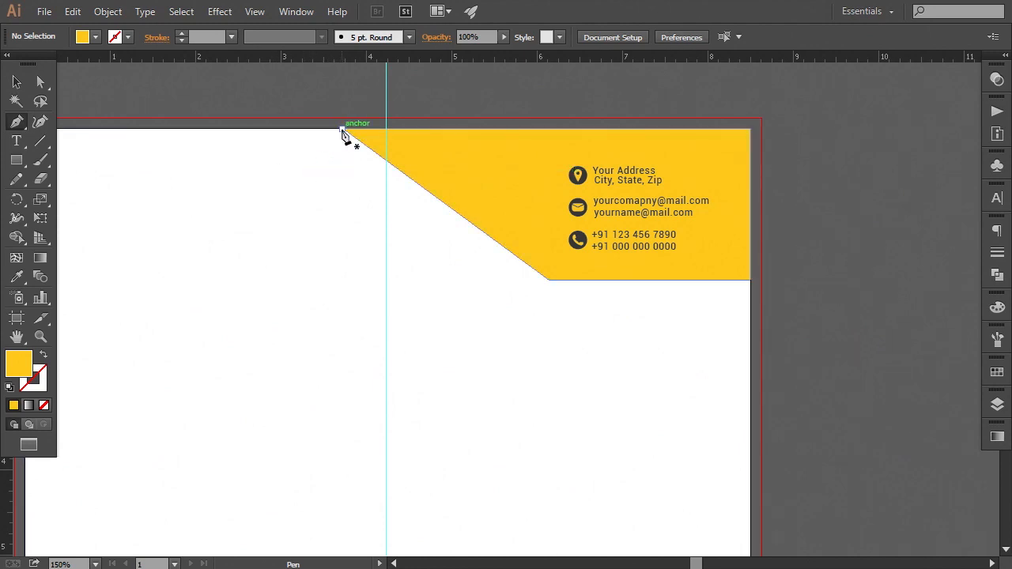
pyautogui.click(342, 129)
pyautogui.click(548, 279)
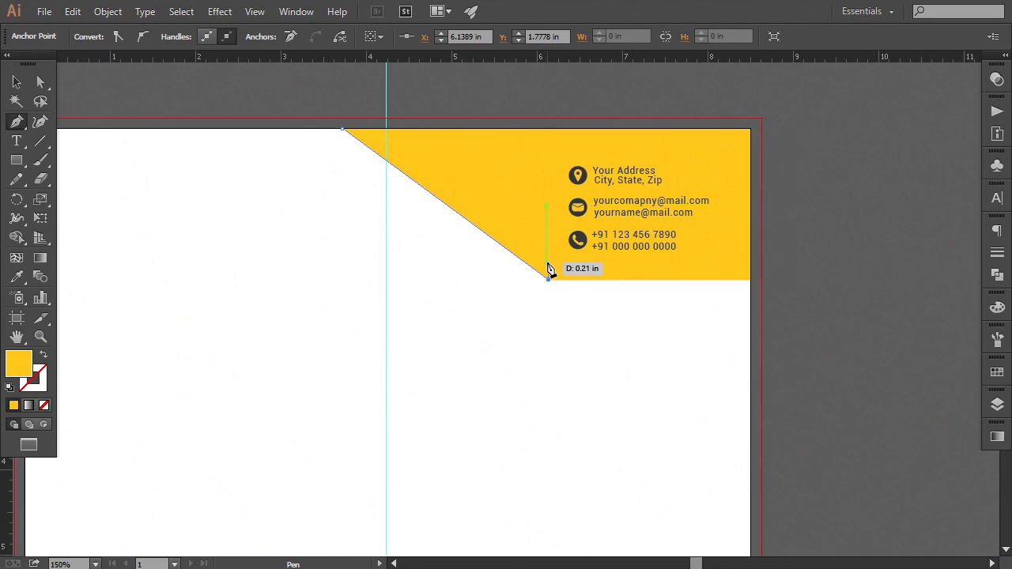
pyautogui.click(546, 262)
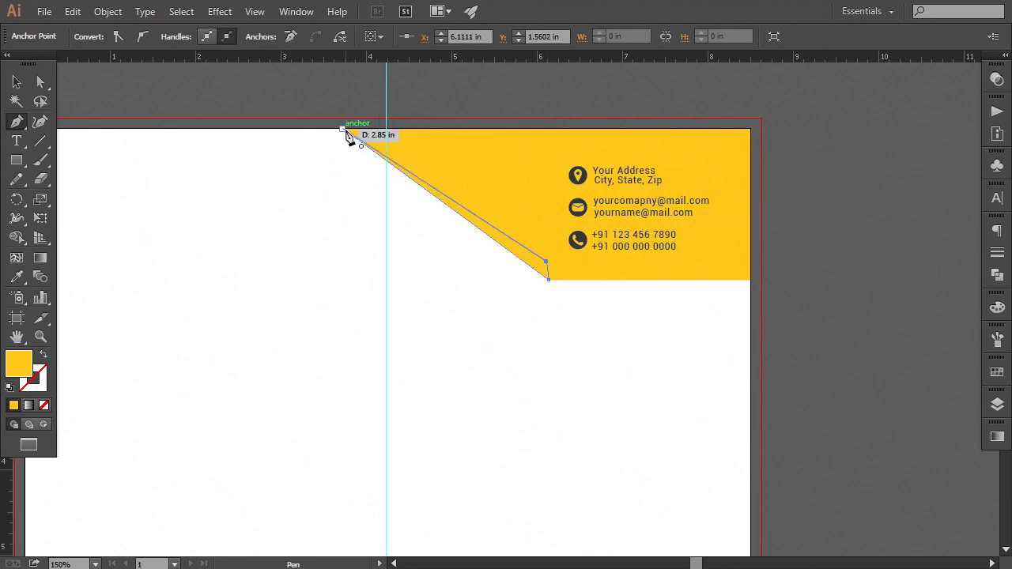
pyautogui.click(342, 130)
pyautogui.click(16, 276)
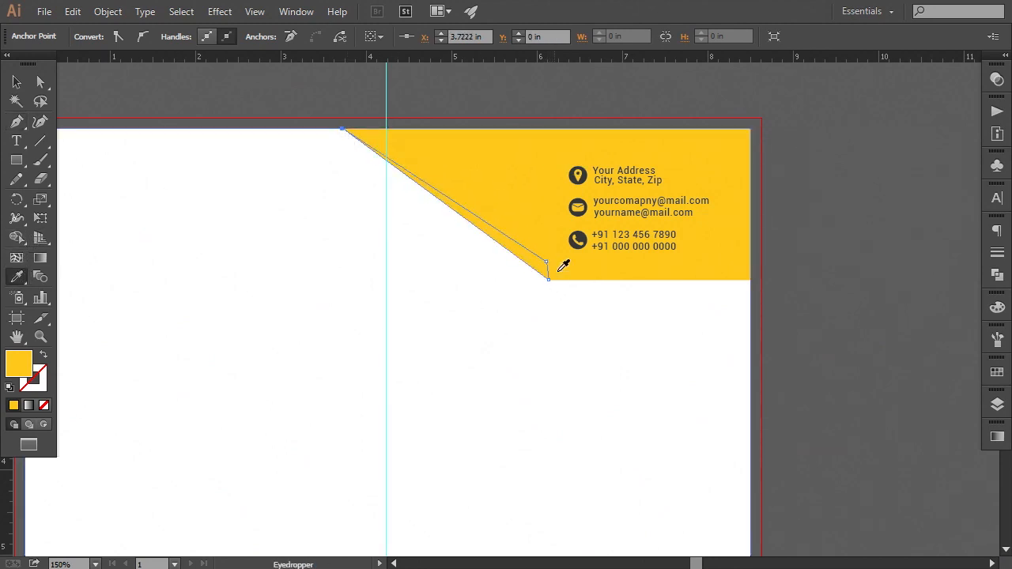
pyautogui.click(589, 229)
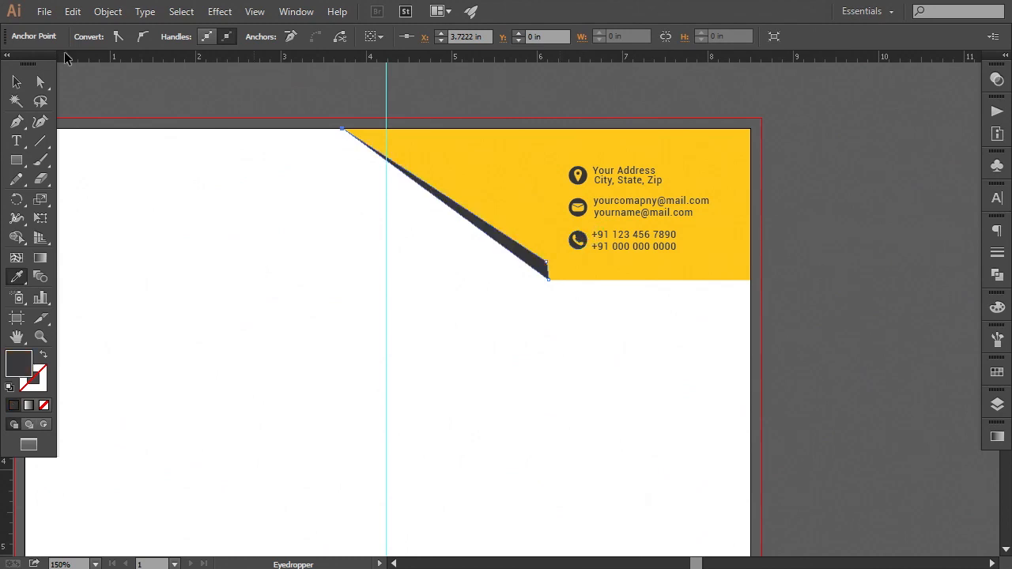
# Inspect the new diagonal shadow and the contact details group at closer zoom levels
pyautogui.click(41, 82)
pyautogui.click(167, 86)
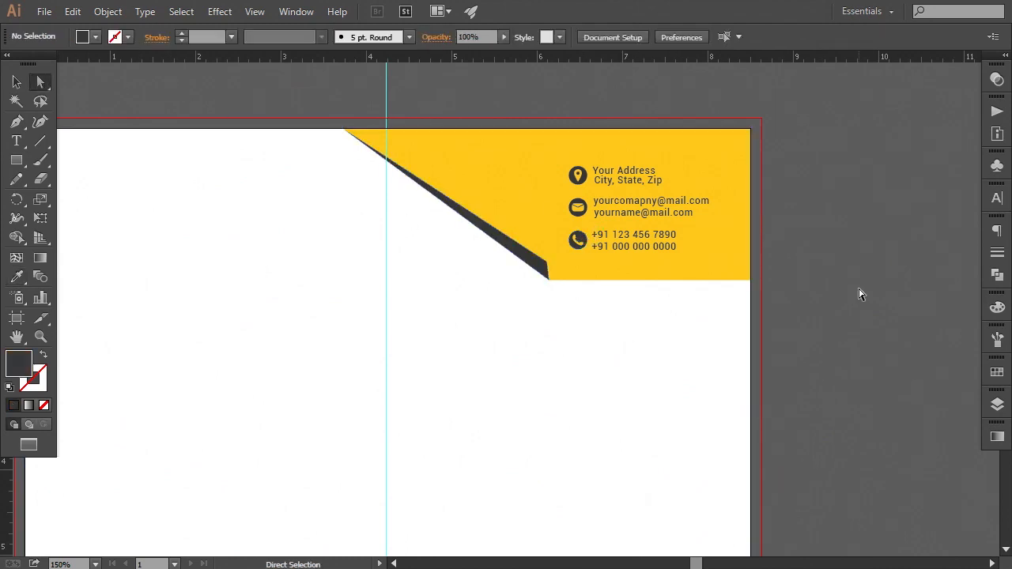
pyautogui.hotkey('ctrl', '=')
pyautogui.moveTo(863, 293); pyautogui.dragTo(729, 327)
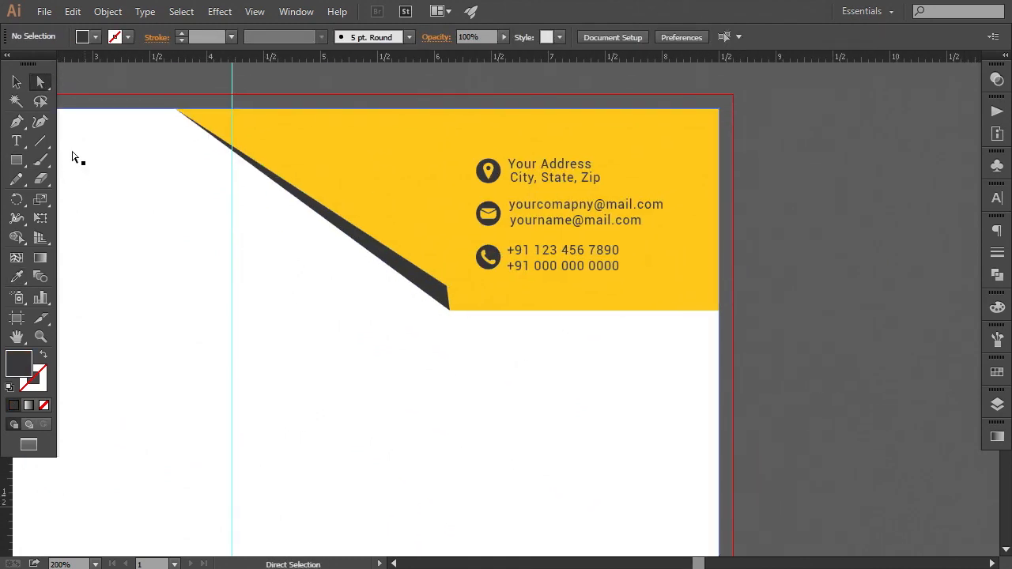
pyautogui.click(18, 84)
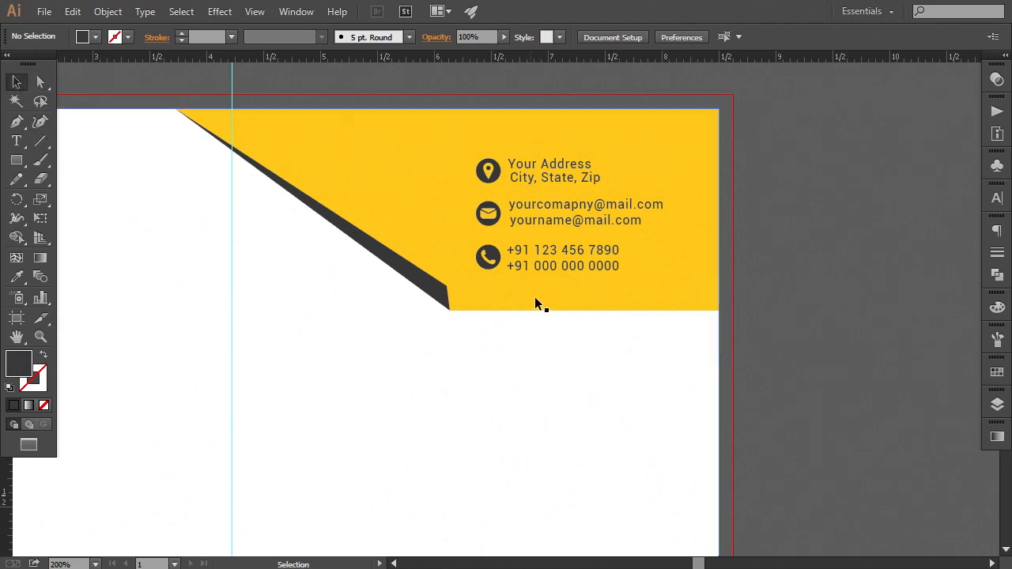
pyautogui.click(553, 267)
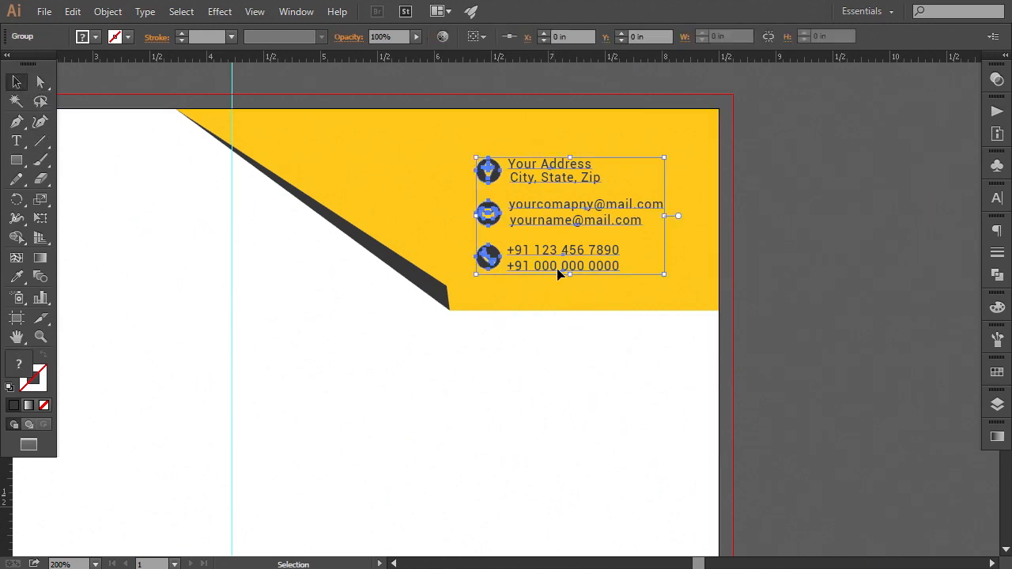
pyautogui.click(805, 273)
pyautogui.hotkey('ctrl', '-')
pyautogui.hotkey('ctrl', '-')
pyautogui.hotkey('ctrl', '+')
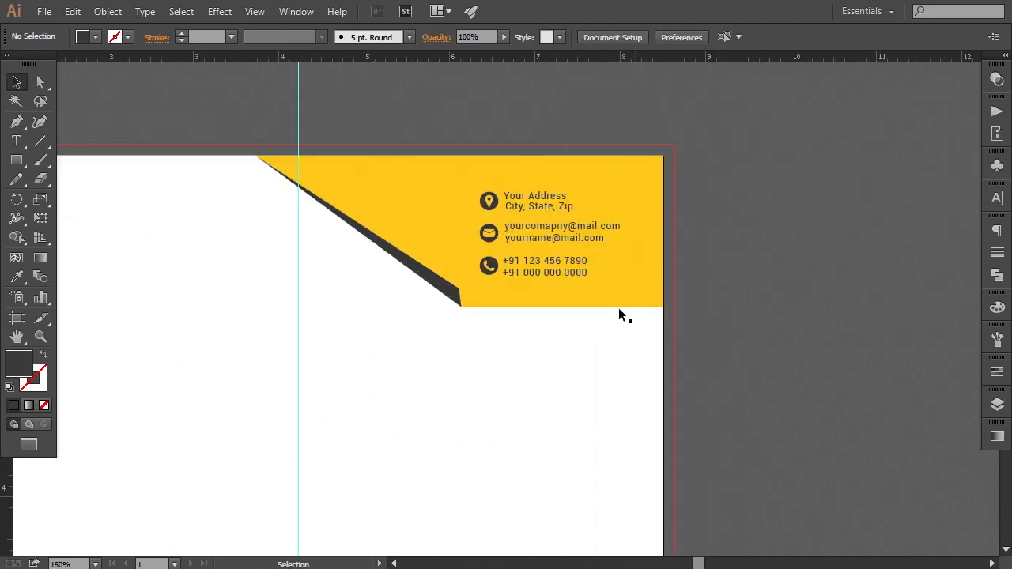
pyautogui.click(545, 274)
pyautogui.click(820, 316)
pyautogui.hotkey('ctrl', '-')
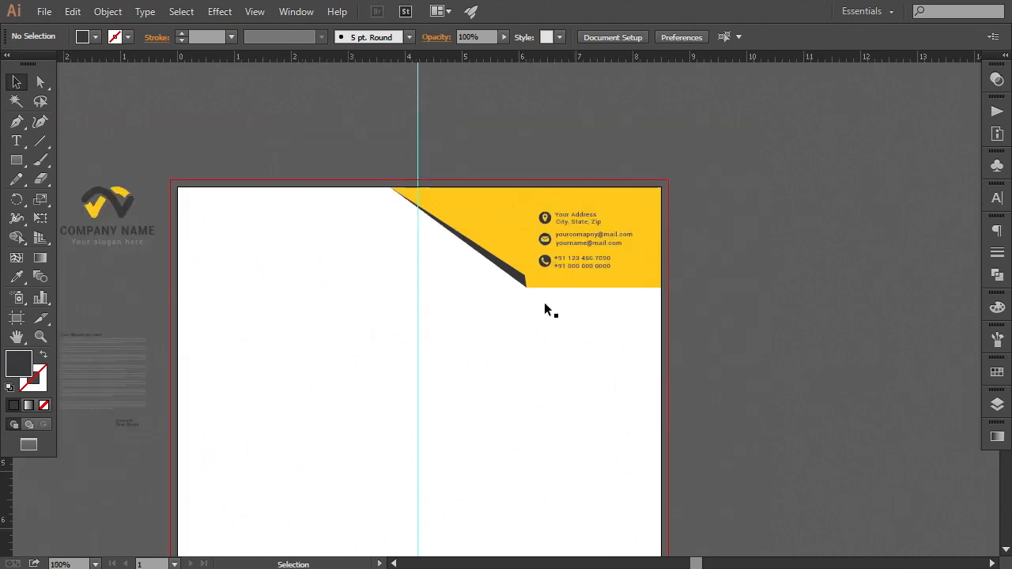
pyautogui.click(539, 261)
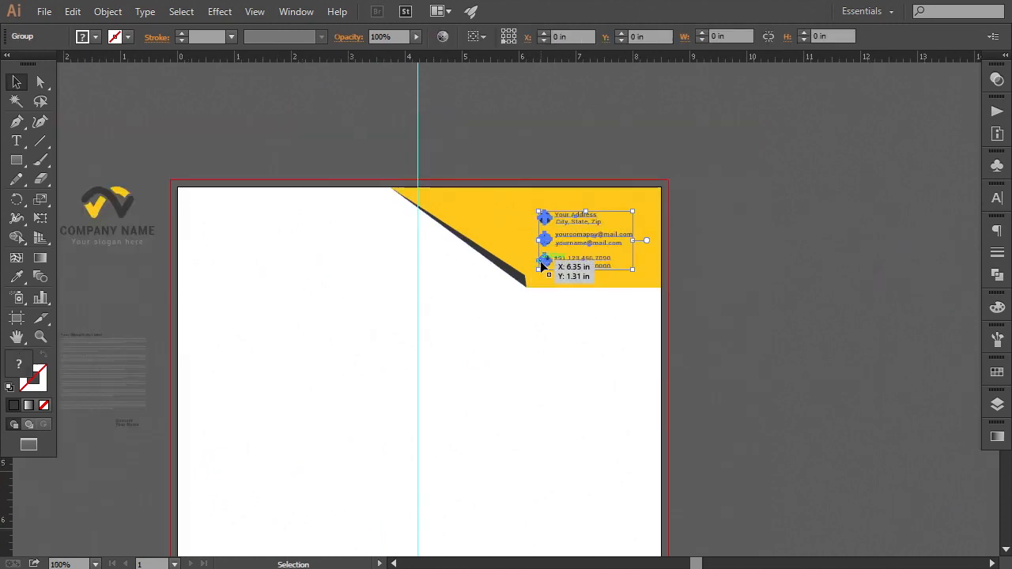
pyautogui.click(759, 327)
# Move the logo and company name group onto the letterhead's upper left area
pyautogui.moveTo(496, 403); pyautogui.dragTo(600, 357)
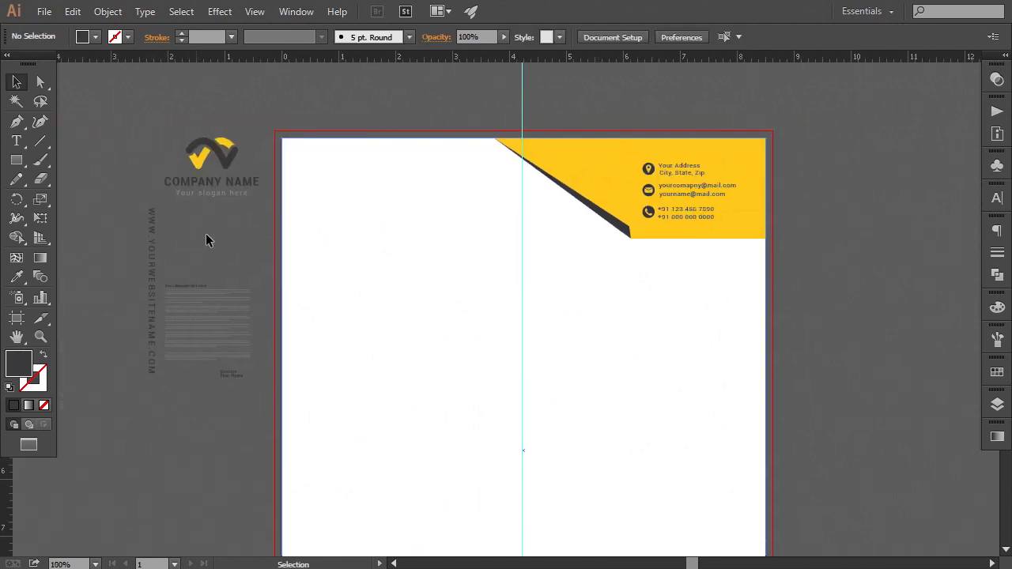
pyautogui.moveTo(238, 162); pyautogui.dragTo(407, 180)
pyautogui.rightClick(407, 180)
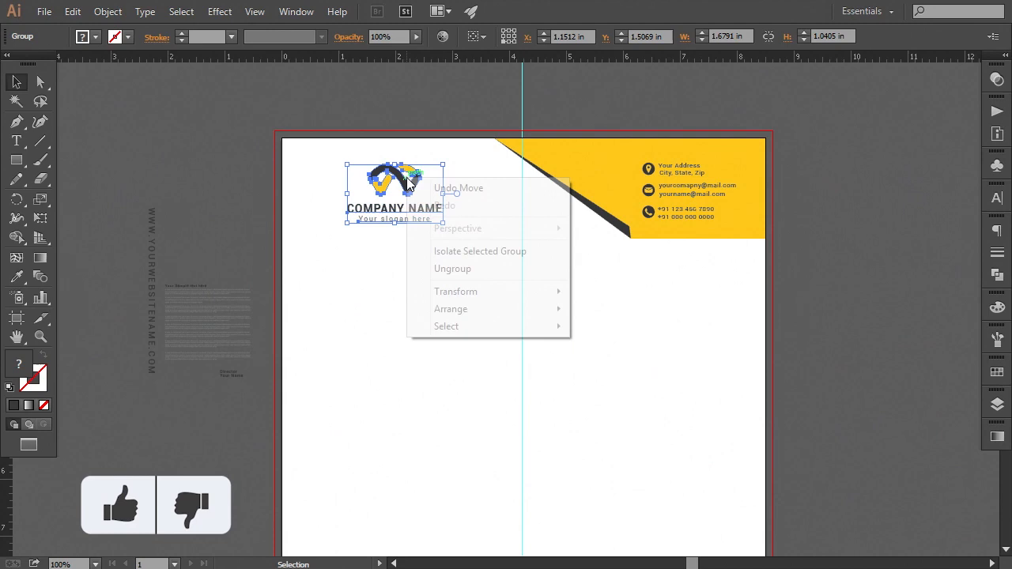
pyautogui.click(417, 116)
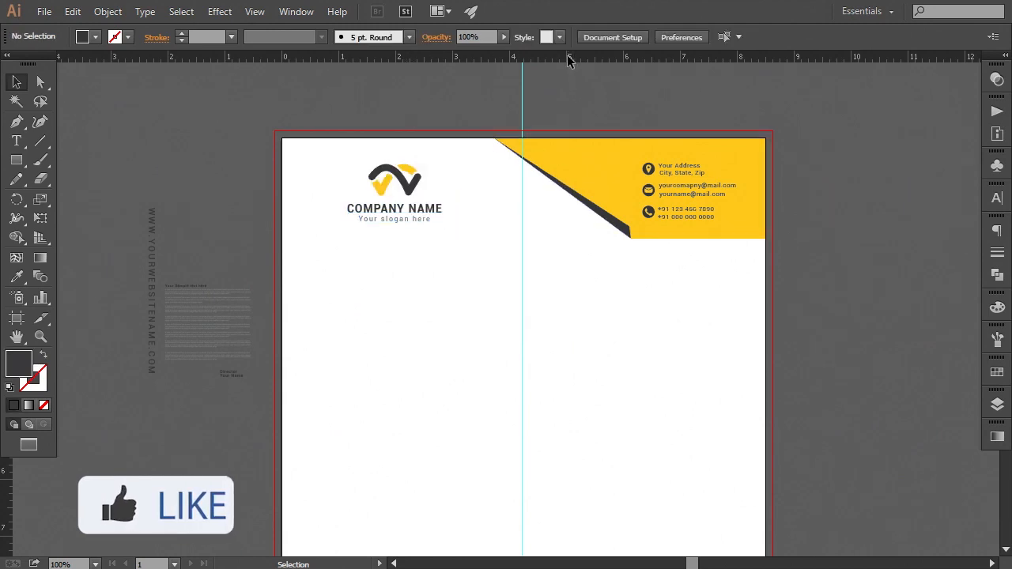
# Add a horizontal guide aligned with the top of the contact details text
pyautogui.moveTo(568, 60); pyautogui.dragTo(574, 163)
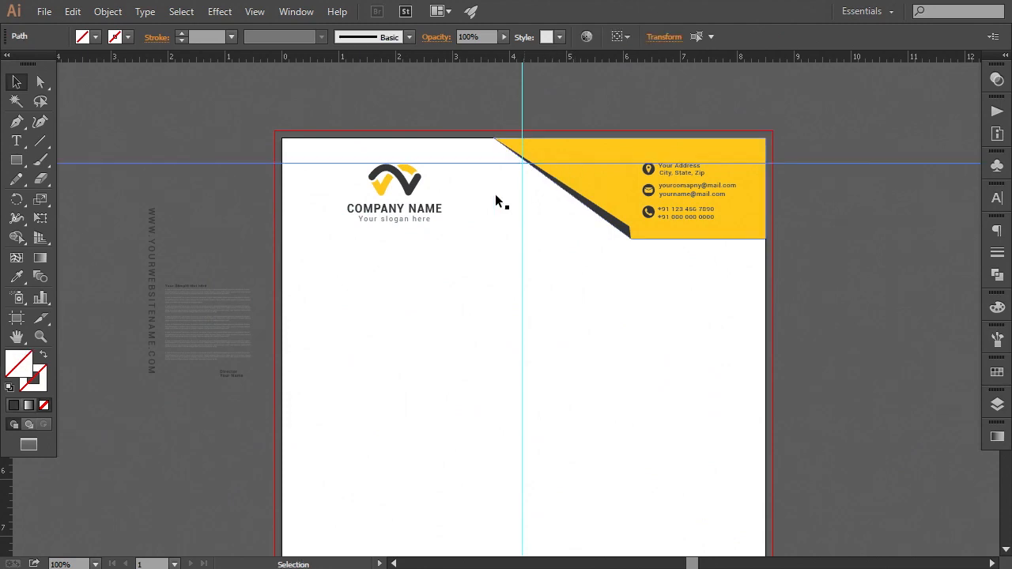
pyautogui.hotkey('ctrl', '+')
pyautogui.hotkey('ctrl', '+')
pyautogui.moveTo(513, 162); pyautogui.dragTo(522, 342)
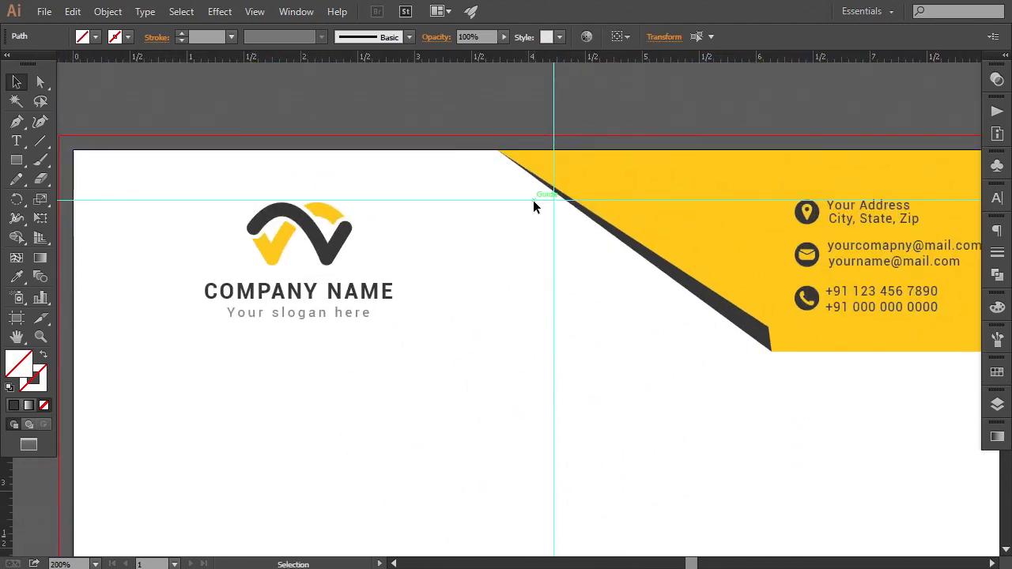
pyautogui.moveTo(533, 203); pyautogui.dragTo(535, 204)
pyautogui.moveTo(841, 271); pyautogui.dragTo(619, 335)
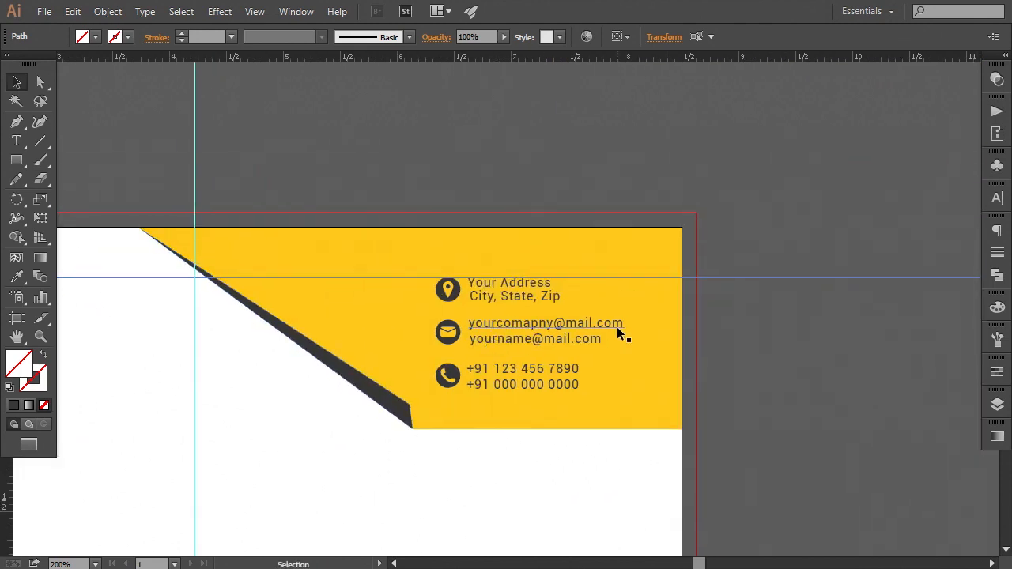
pyautogui.hotkey('ctrl', '+')
pyautogui.hotkey('ctrl', '+')
pyautogui.hotkey('ctrl', '+')
pyautogui.hotkey('ctrl', '+')
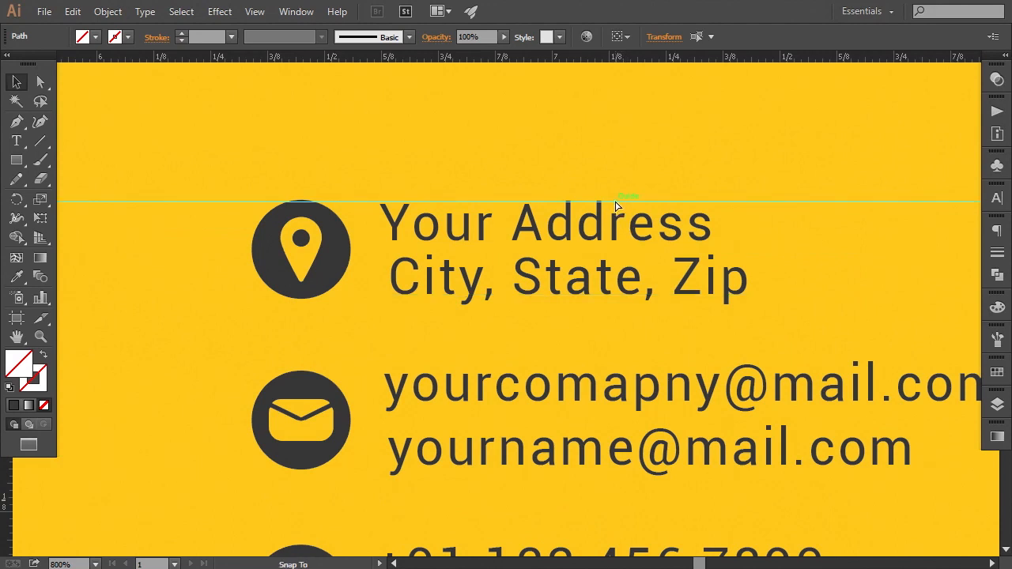
pyautogui.moveTo(617, 205); pyautogui.dragTo(644, 204)
pyautogui.hotkey('ctrl', '-')
pyautogui.hotkey('ctrl', '-')
pyautogui.hotkey('ctrl', '-')
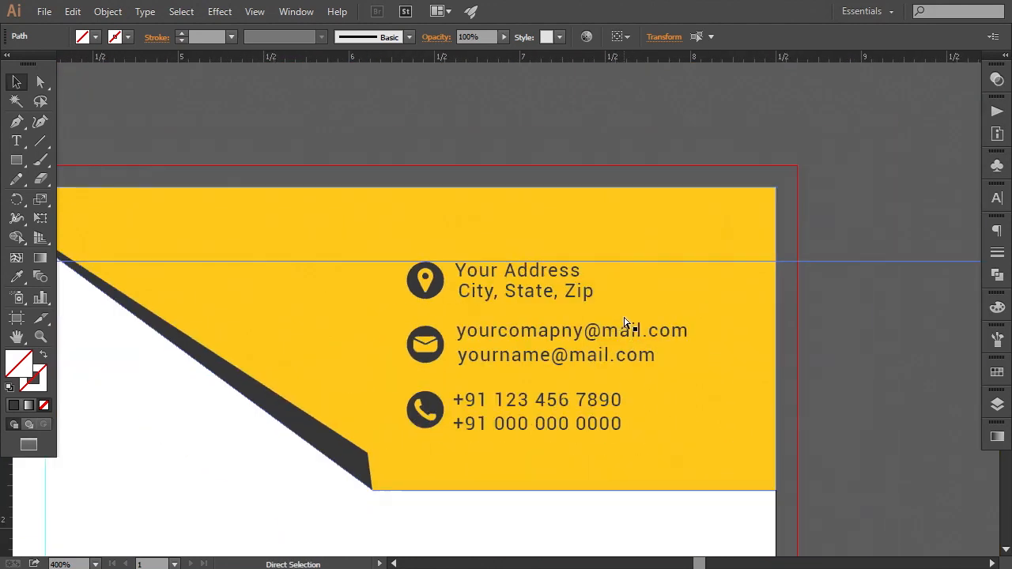
# Nudge the logo group up to the guide and slightly to the right
pyautogui.moveTo(270, 396); pyautogui.dragTo(698, 350)
pyautogui.moveTo(237, 379); pyautogui.dragTo(544, 369)
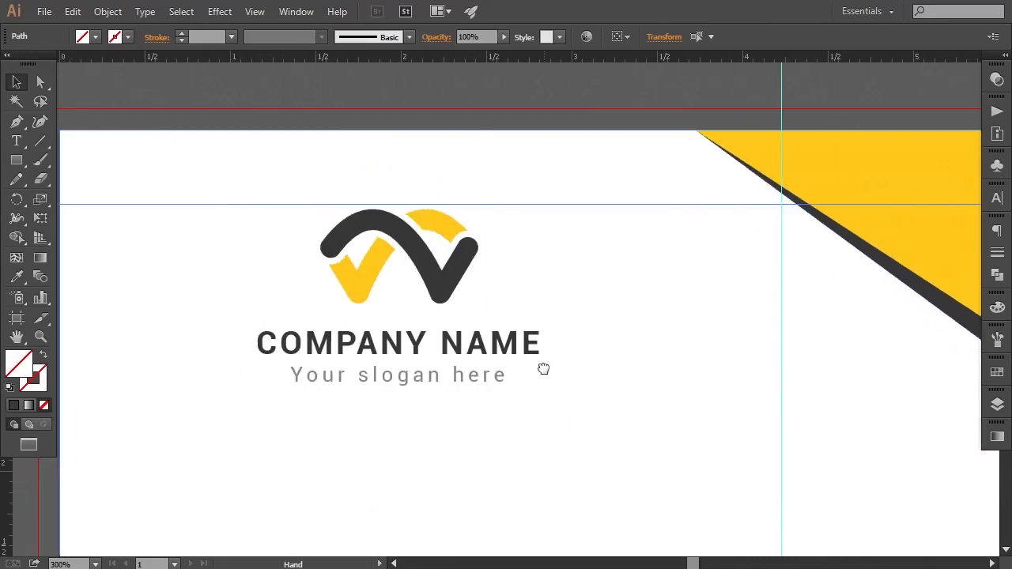
pyautogui.click(453, 284)
pyautogui.press('Up')
pyautogui.press('Up')
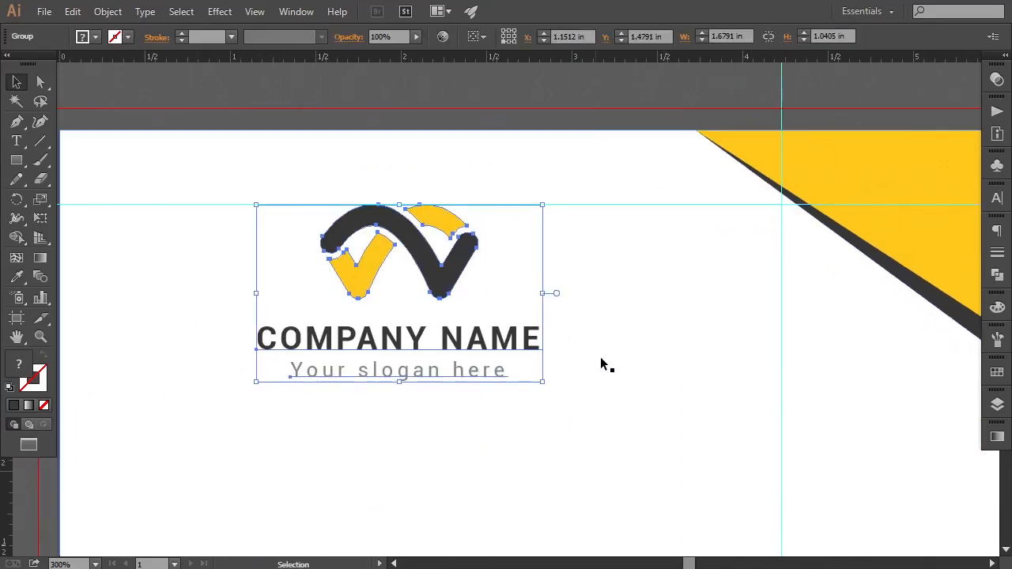
pyautogui.press('a')
pyautogui.hotkey('ctrl', '-')
pyautogui.hotkey('ctrl', '-')
pyautogui.hotkey('ctrl', '-')
pyautogui.press('v')
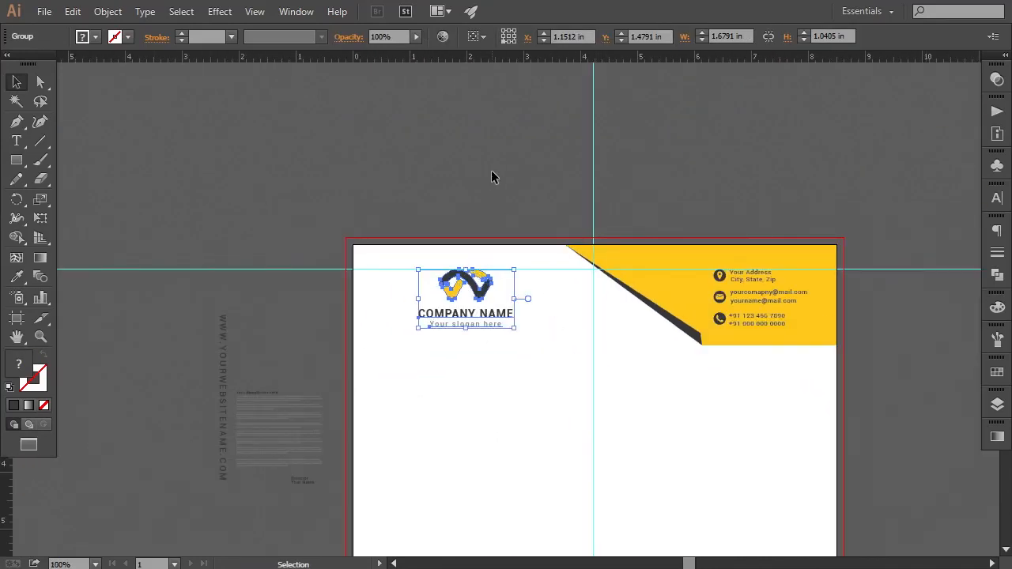
pyautogui.press('Right')
pyautogui.press('Right')
pyautogui.press('Right')
pyautogui.press('Right')
pyautogui.press('Right')
pyautogui.press('Right')
pyautogui.press('Right')
pyautogui.press('Right')
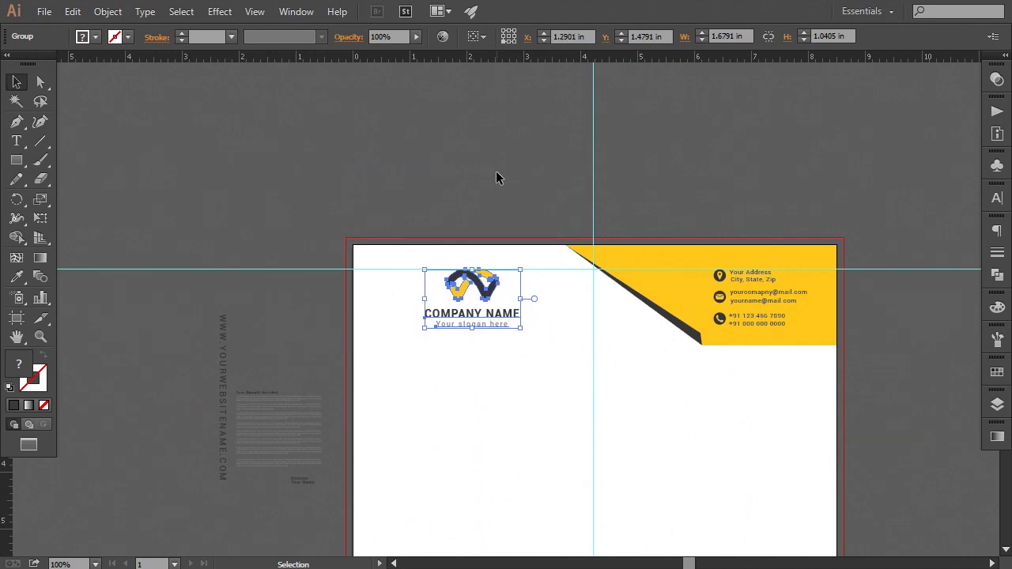
pyautogui.click(503, 178)
pyautogui.moveTo(582, 373); pyautogui.dragTo(550, 256)
pyautogui.click(461, 180)
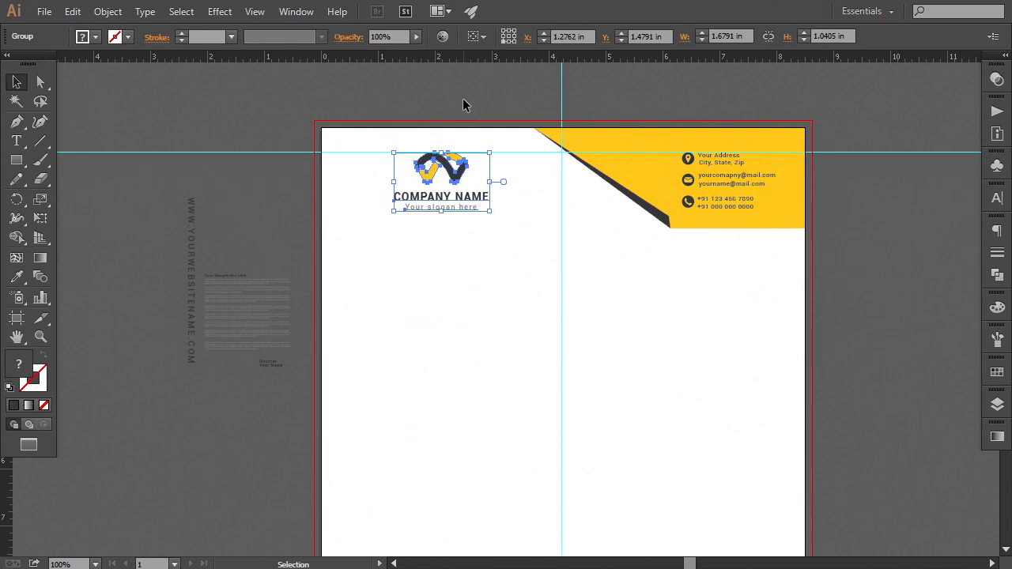
pyautogui.click(463, 98)
pyautogui.moveTo(608, 400); pyautogui.dragTo(598, 356)
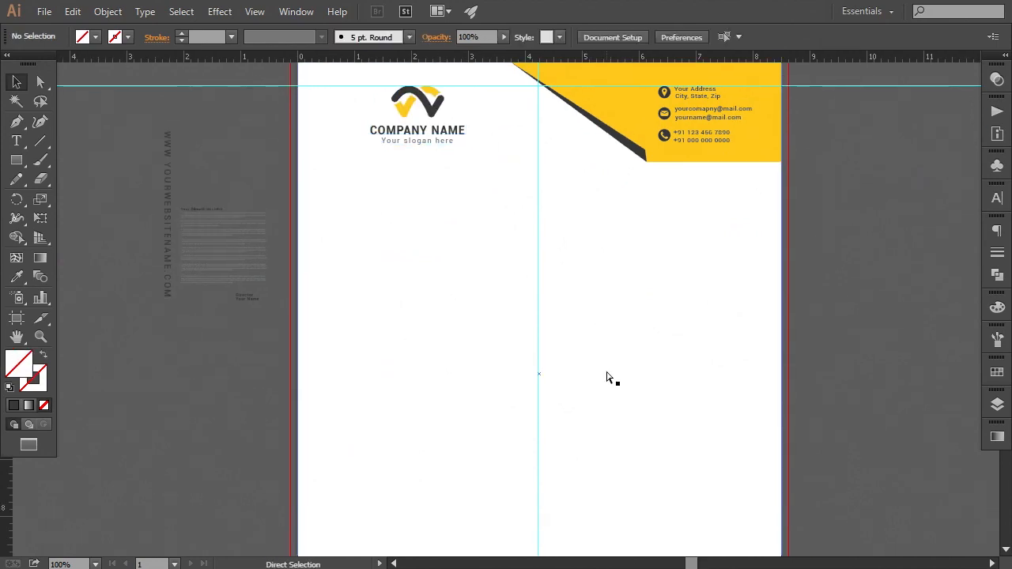
# Draw a footer shape with the Pen tool along the page's bottom edge, level to the centre guide then sloping down to the edge
pyautogui.hotkey('ctrl', '-')
pyautogui.hotkey('ctrl', '+')
pyautogui.moveTo(467, 452); pyautogui.dragTo(525, 248)
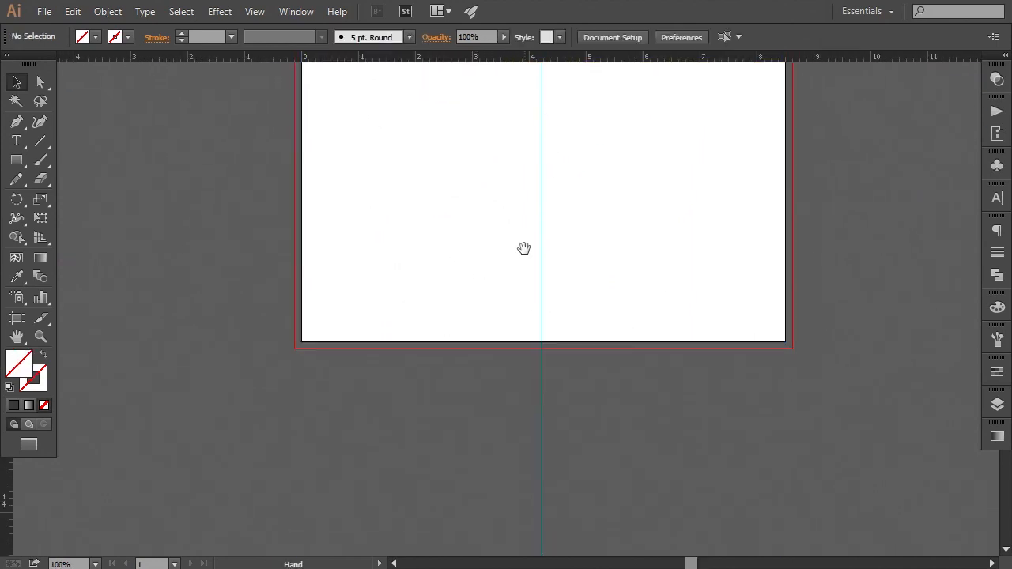
pyautogui.hotkey('ctrl', '+')
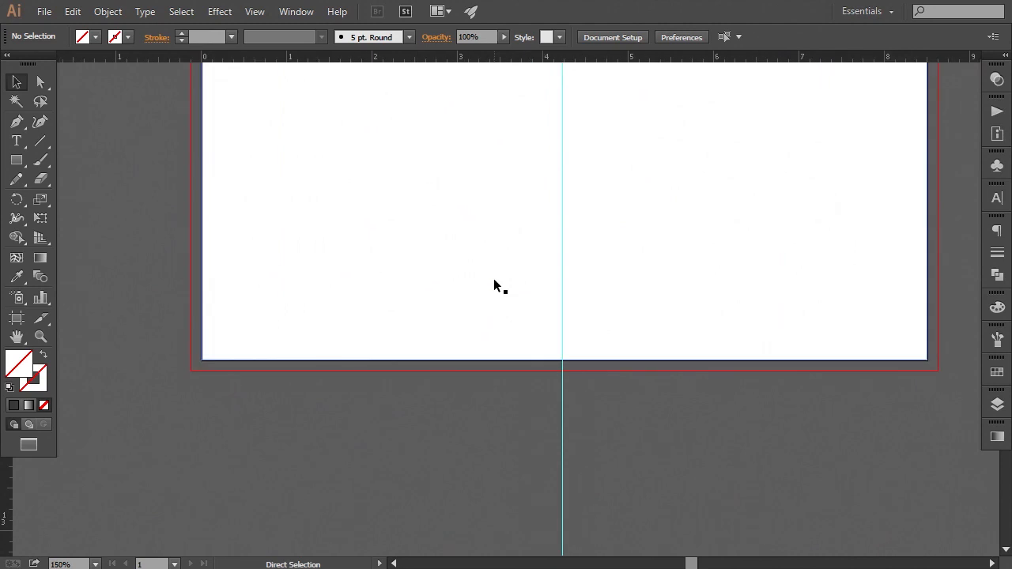
pyautogui.click(18, 122)
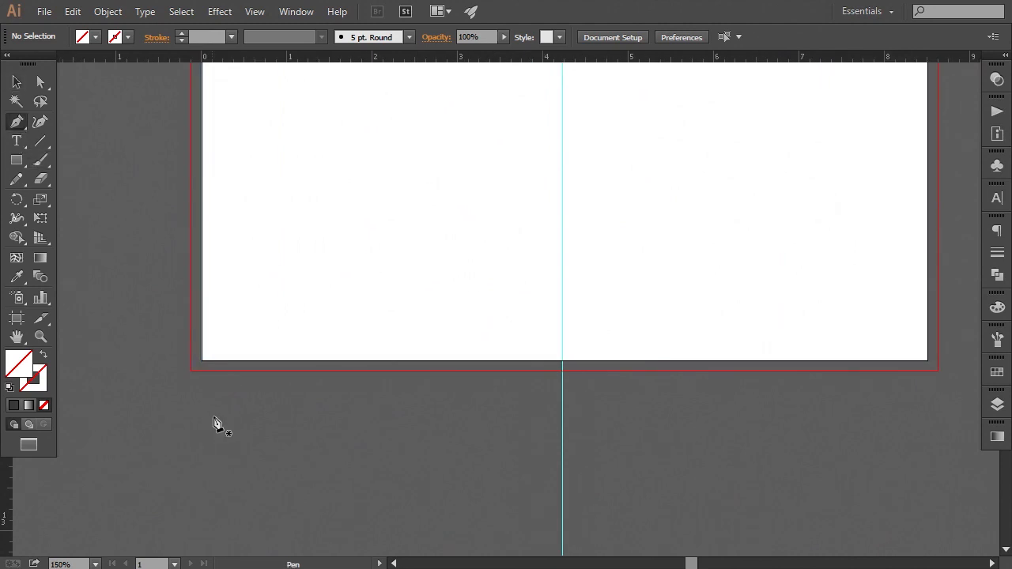
pyautogui.click(202, 360)
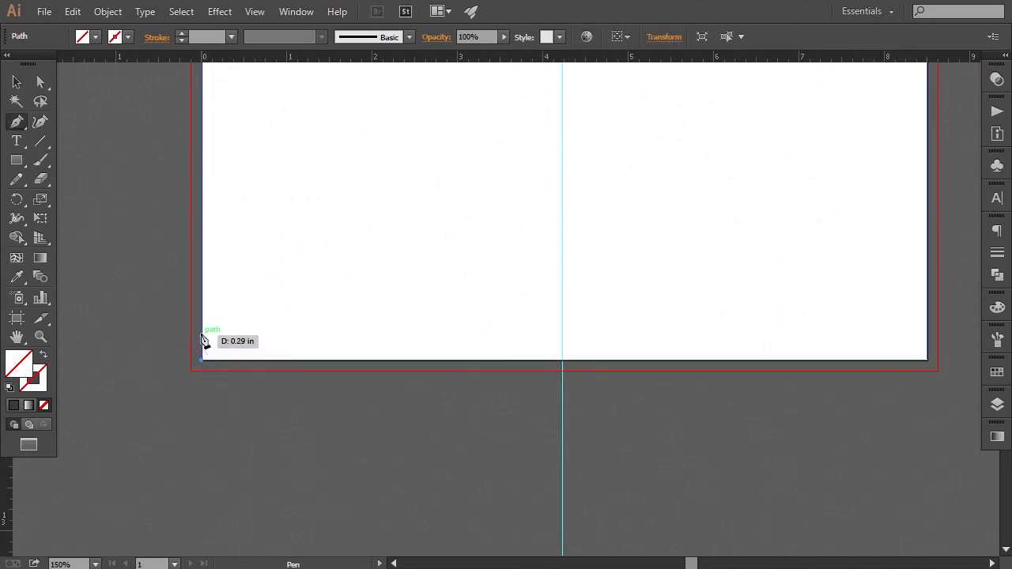
pyautogui.click(202, 329)
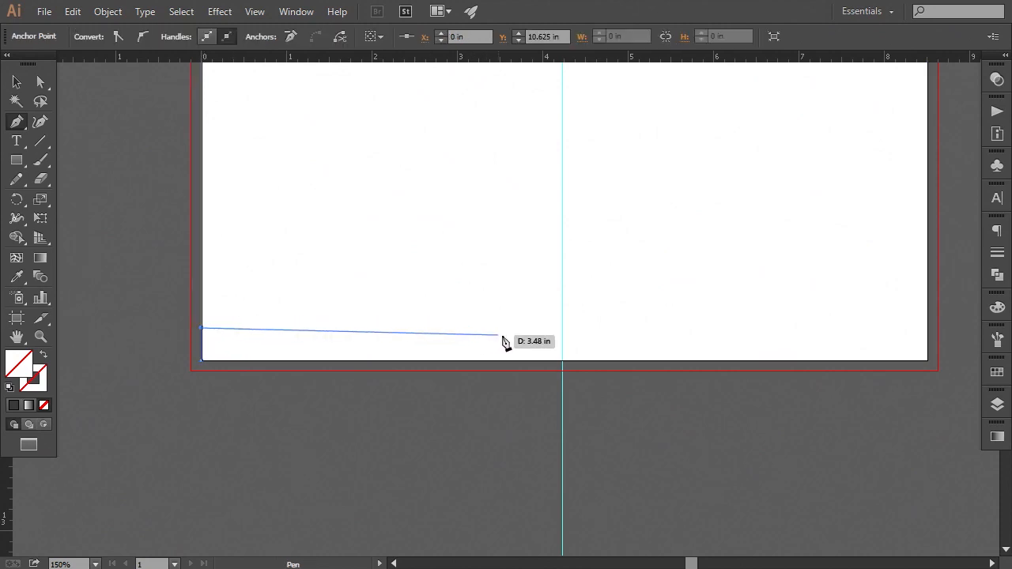
pyautogui.click(562, 329)
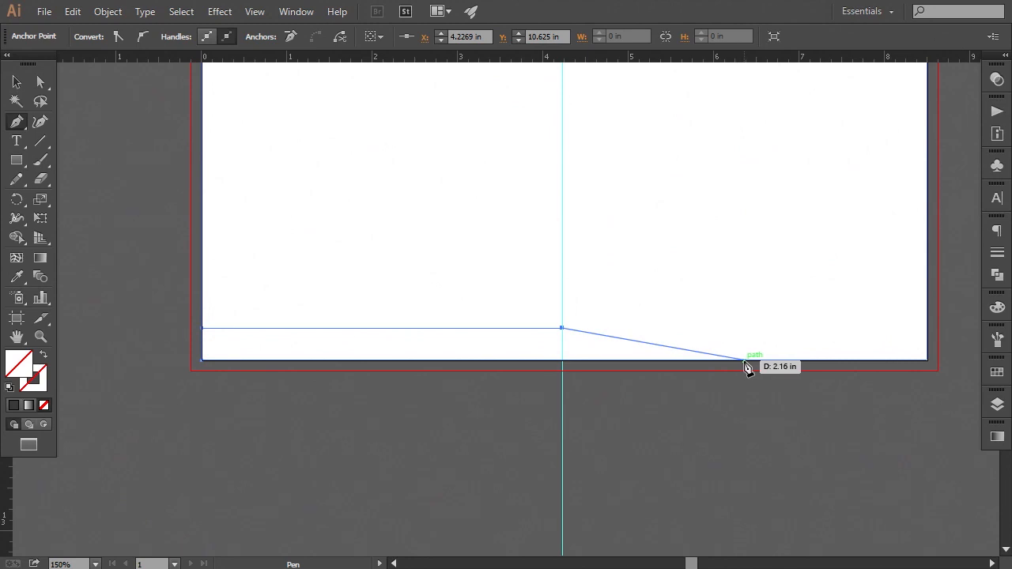
pyautogui.click(745, 361)
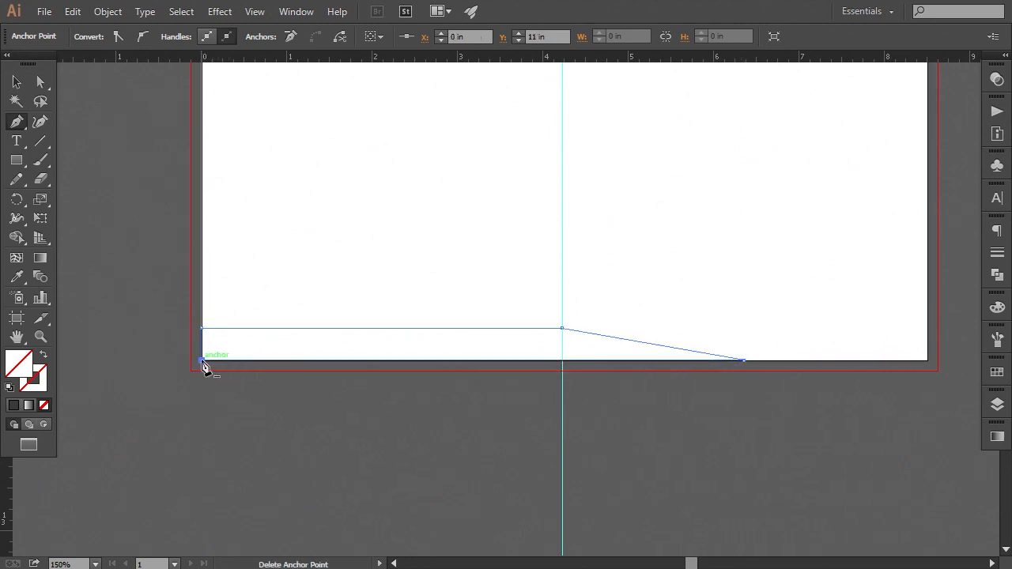
# Fill the footer shape with the header's yellow using the Eyedropper tool
pyautogui.click(16, 282)
pyautogui.hotkey('ctrl', '-')
pyautogui.moveTo(344, 185); pyautogui.dragTo(350, 366)
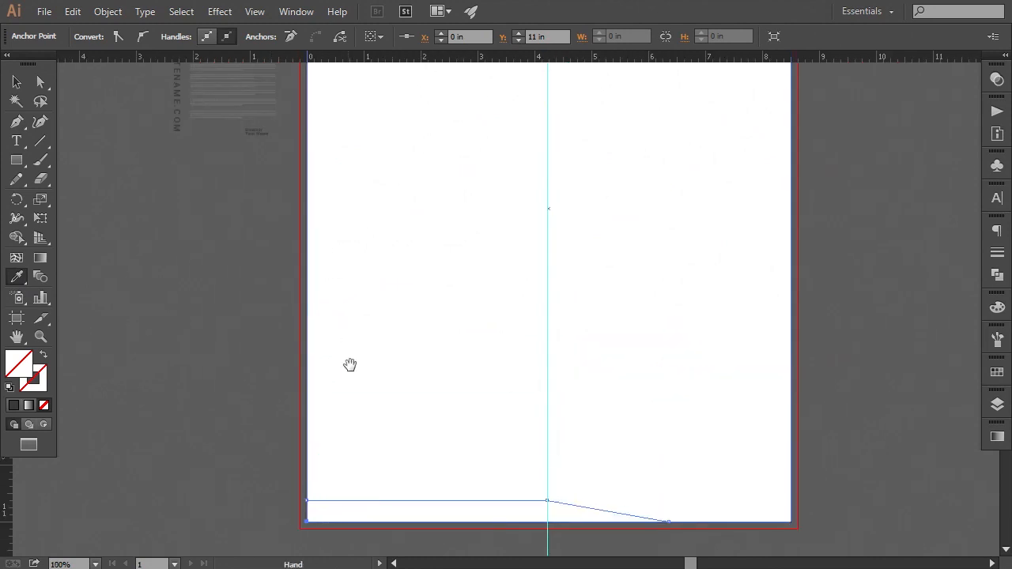
pyautogui.scroll(4, 350, 365)
pyautogui.click(625, 91)
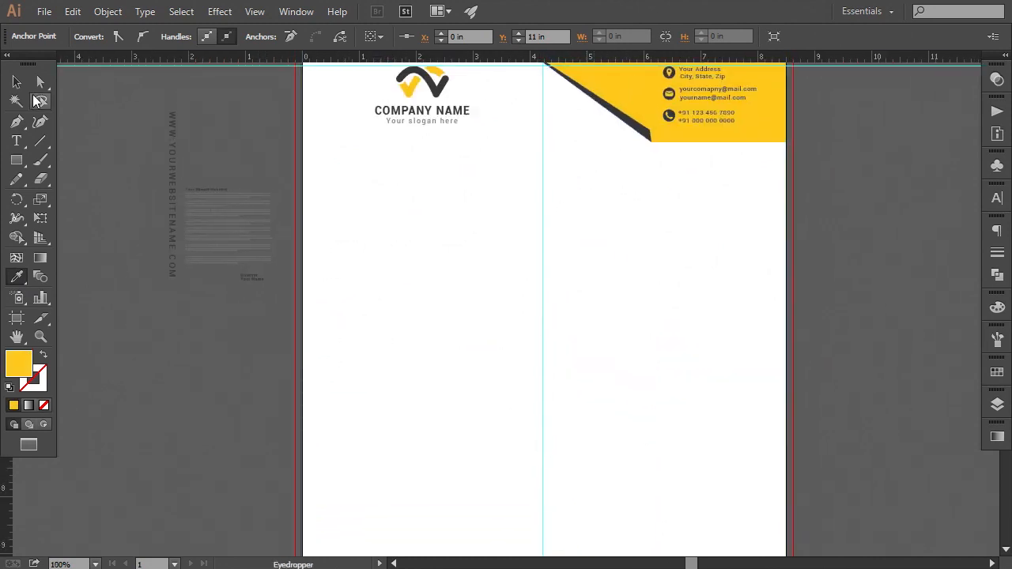
# Nudge the footer shape's top-left anchor point up slightly with Direct Selection
pyautogui.click(16, 81)
pyautogui.scroll(-5, 214, 346)
pyautogui.click(403, 490)
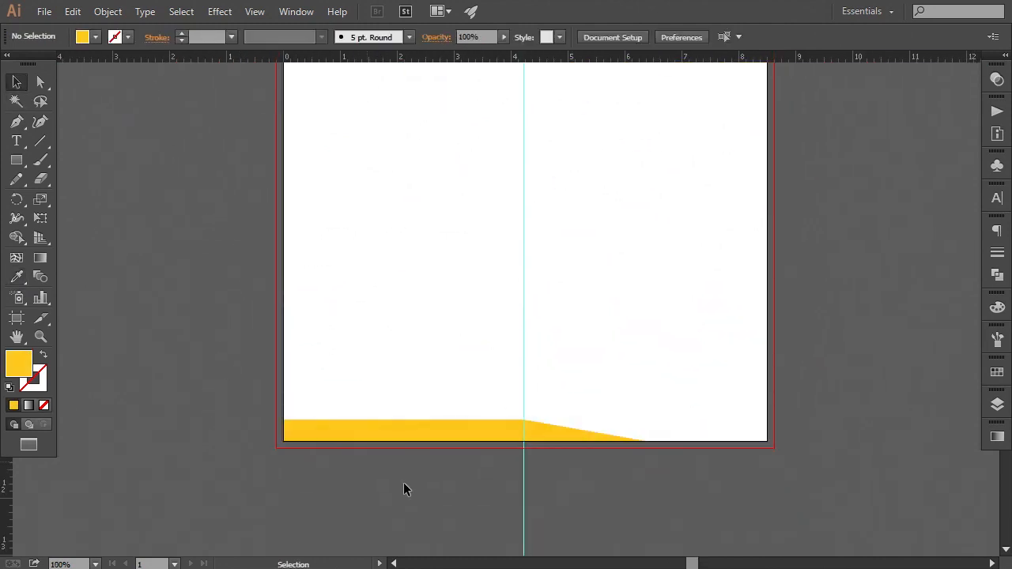
pyautogui.hotkey('ctrl', '+')
pyautogui.moveTo(355, 480); pyautogui.dragTo(383, 379)
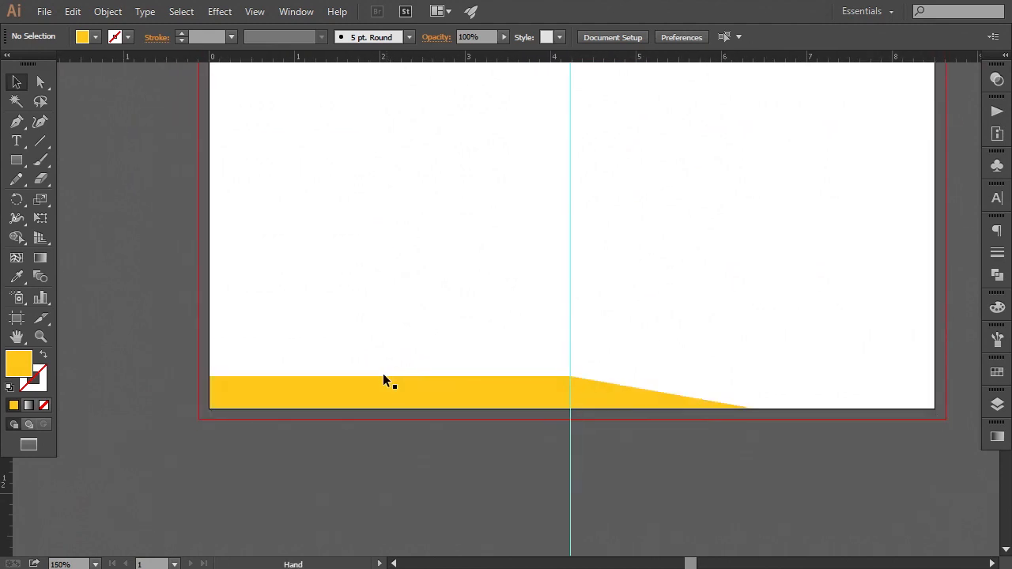
pyautogui.click(40, 82)
pyautogui.click(277, 405)
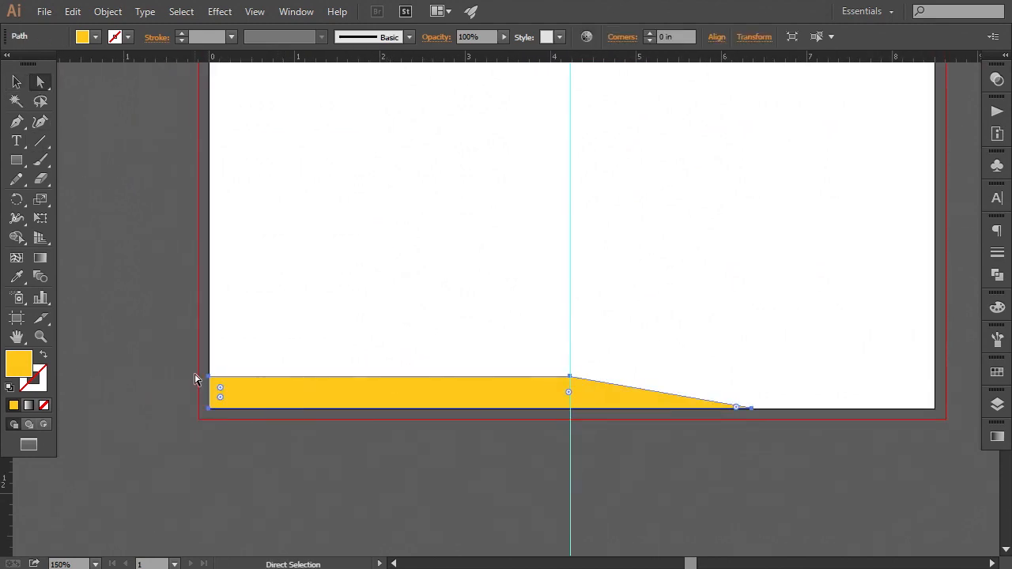
pyautogui.click(207, 380)
pyautogui.press('Up')
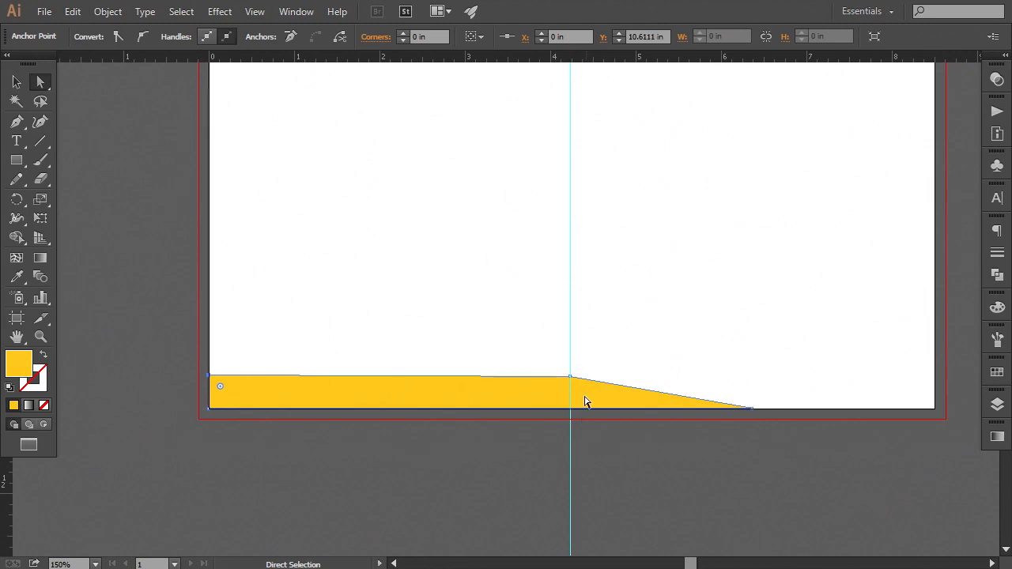
# Draw a thin triangular accent with the Pen tool along the footer's sloping edge, from the centre guide to the page bottom
pyautogui.click(570, 378)
pyautogui.click(609, 475)
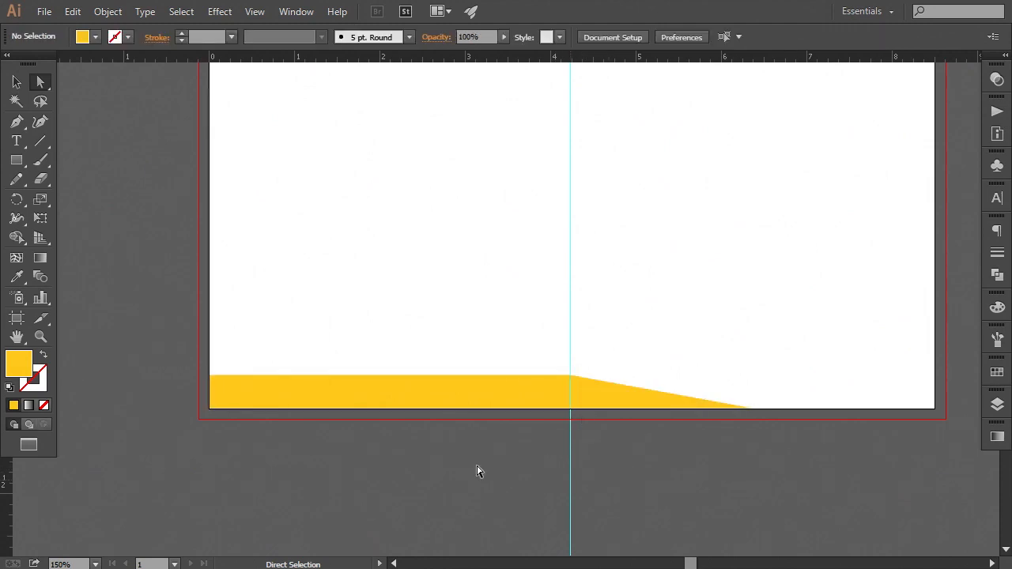
pyautogui.click(16, 124)
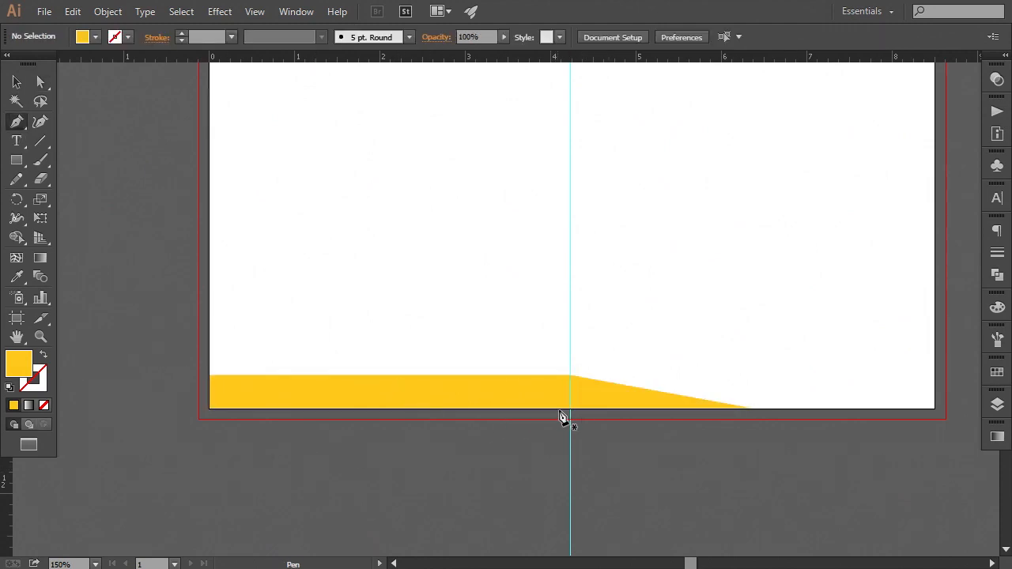
pyautogui.moveTo(571, 376); pyautogui.dragTo(580, 391)
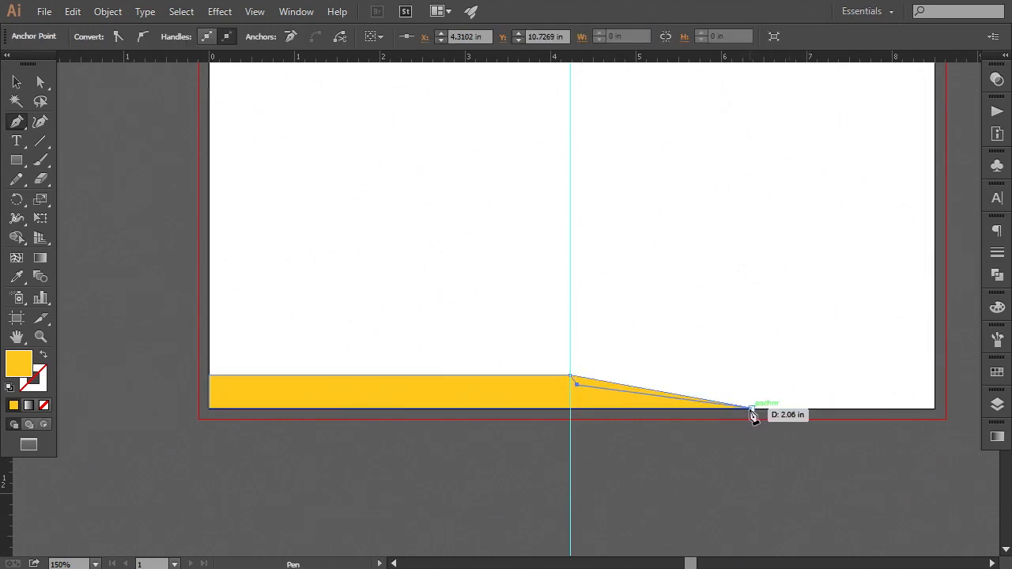
pyautogui.click(751, 409)
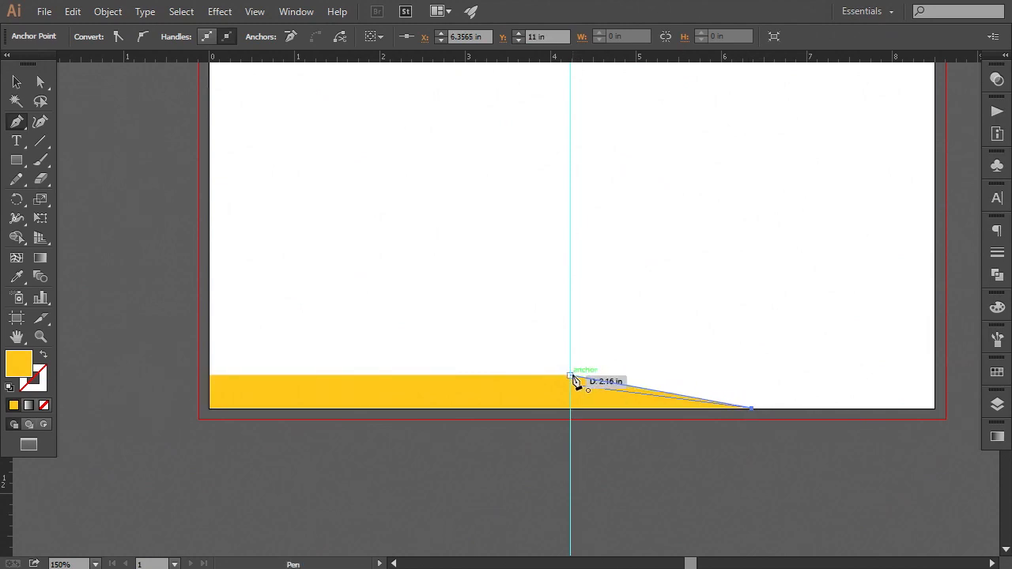
pyautogui.click(572, 376)
# Fill the triangular accent with the header's dark stripe colour using the Eyedropper tool
pyautogui.click(17, 276)
pyautogui.hotkey('ctrl', '-')
pyautogui.hotkey('ctrl', '-')
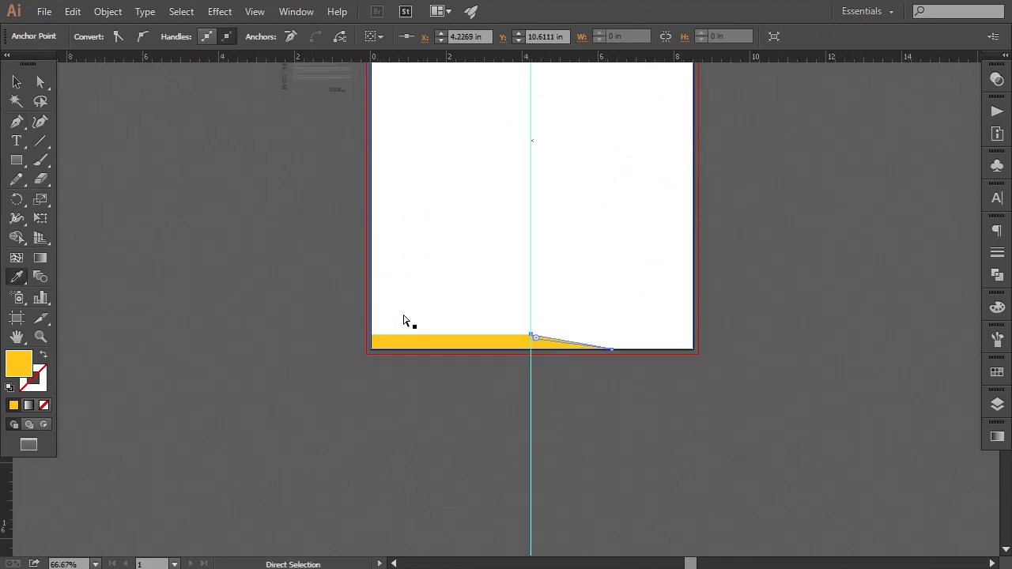
pyautogui.hotkey('ctrl', '-')
pyautogui.click(583, 65)
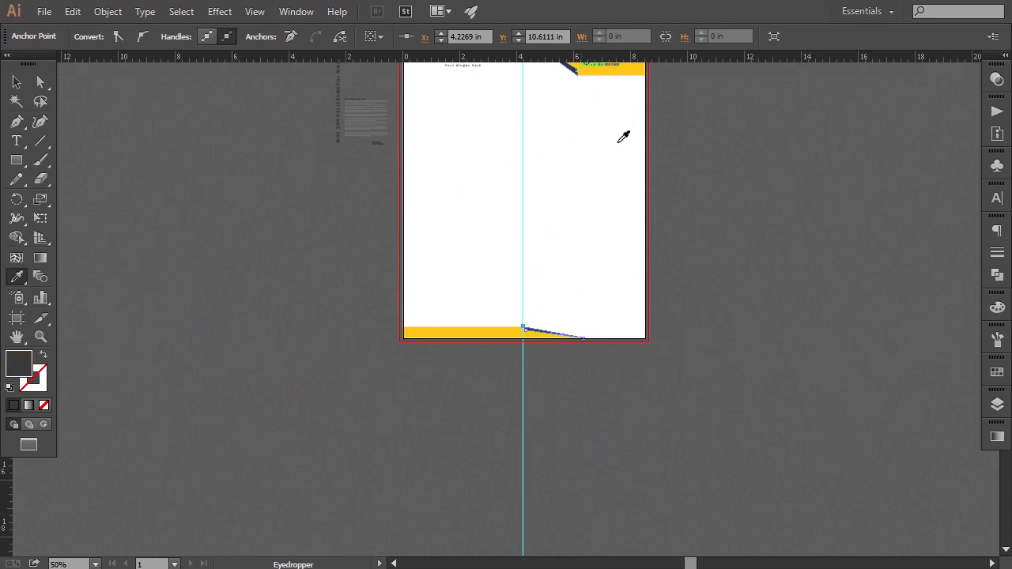
pyautogui.scroll(2, 609, 182)
pyautogui.click(16, 81)
pyautogui.click(559, 470)
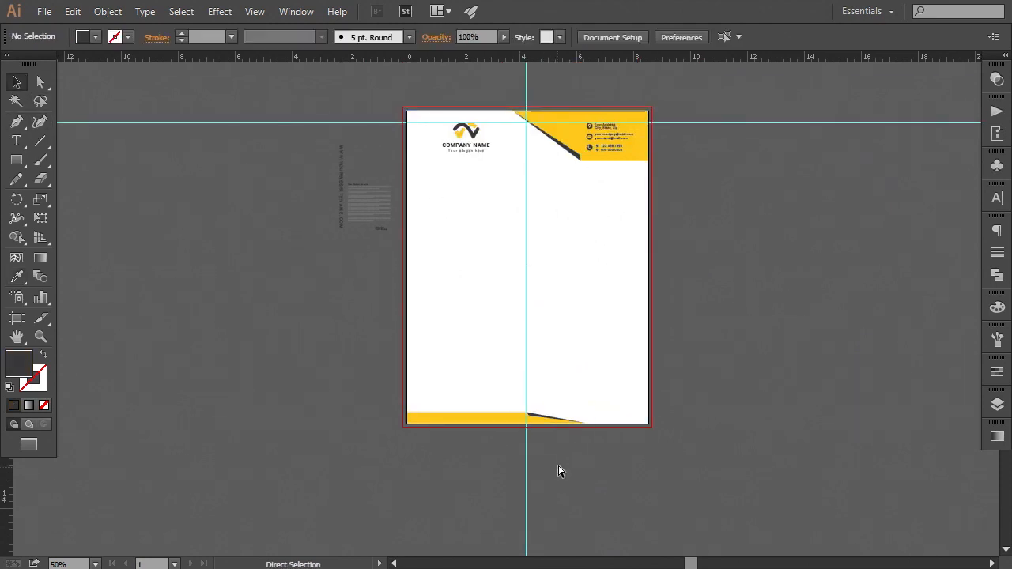
# Rotate the vertical website address text to horizontal
pyautogui.hotkey('ctrl', '+')
pyautogui.hotkey('ctrl', '+')
pyautogui.moveTo(541, 446); pyautogui.dragTo(454, 216)
pyautogui.hotkey('ctrl', '+')
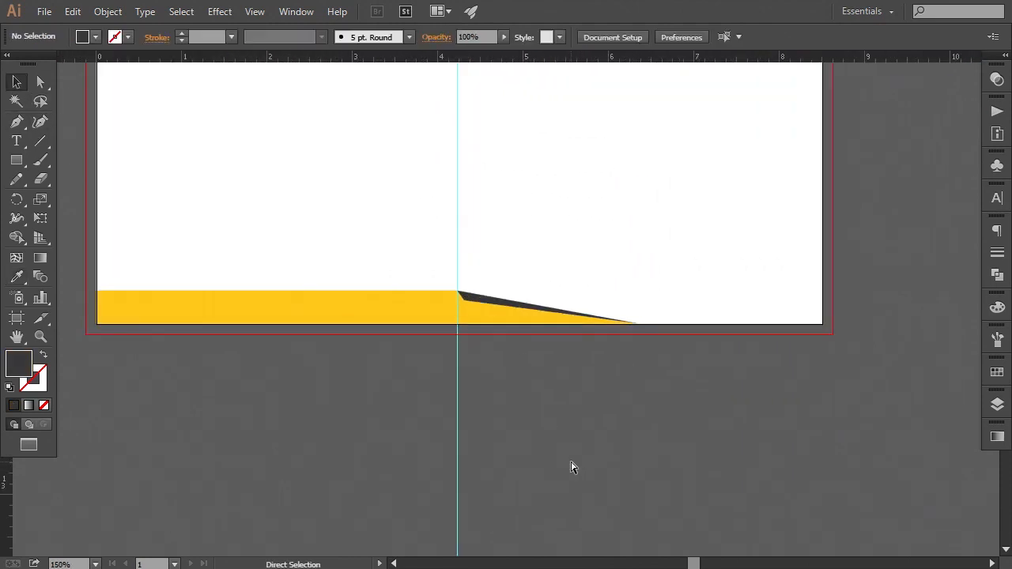
pyautogui.hotkey('ctrl', '-')
pyautogui.hotkey('ctrl', '-')
pyautogui.hotkey('ctrl', '-')
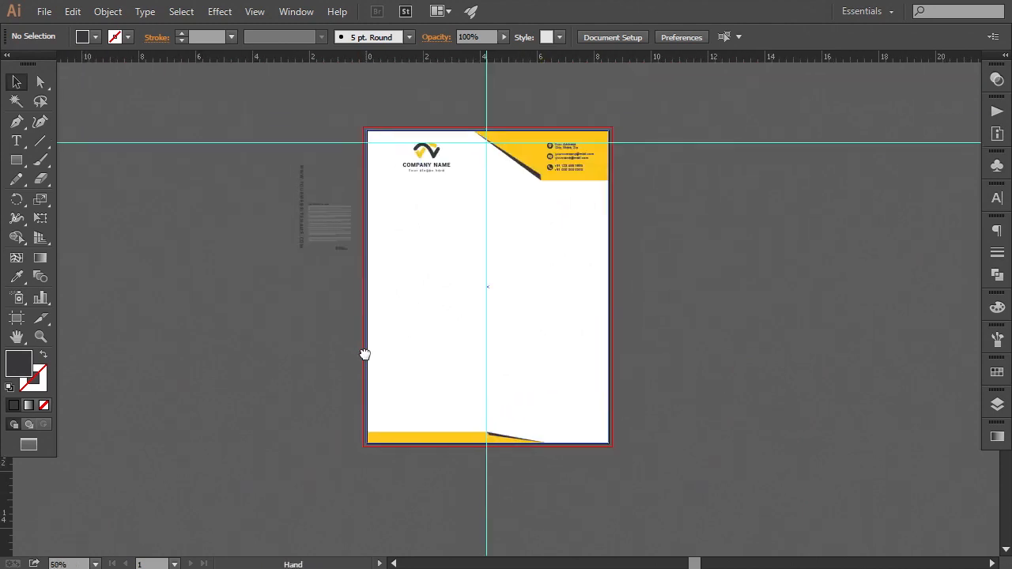
pyautogui.click(301, 207)
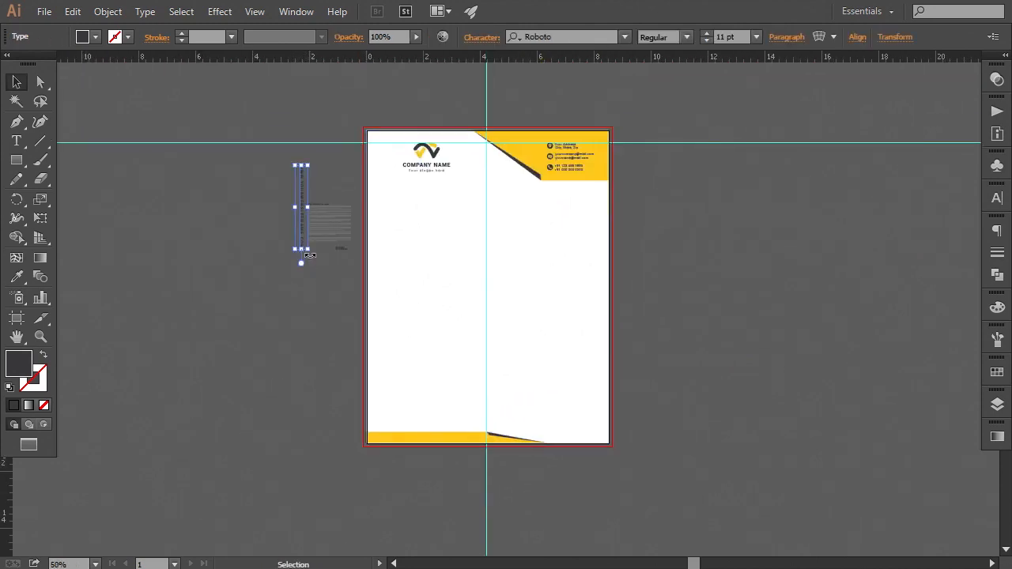
pyautogui.moveTo(308, 255); pyautogui.dragTo(355, 197)
pyautogui.click(314, 278)
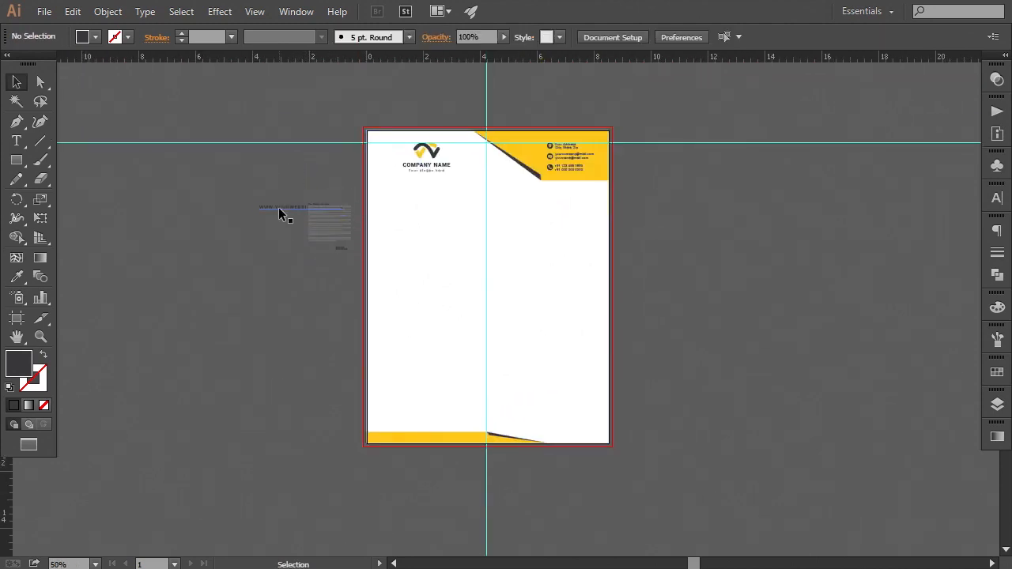
# Move the website address text into the footer's yellow band and bring it to front
pyautogui.moveTo(284, 209); pyautogui.dragTo(413, 445)
pyautogui.hotkey('ctrl', '+')
pyautogui.hotkey('ctrl', '+')
pyautogui.moveTo(351, 469); pyautogui.dragTo(423, 134)
pyautogui.rightClick(445, 227)
pyautogui.moveTo(590, 377)
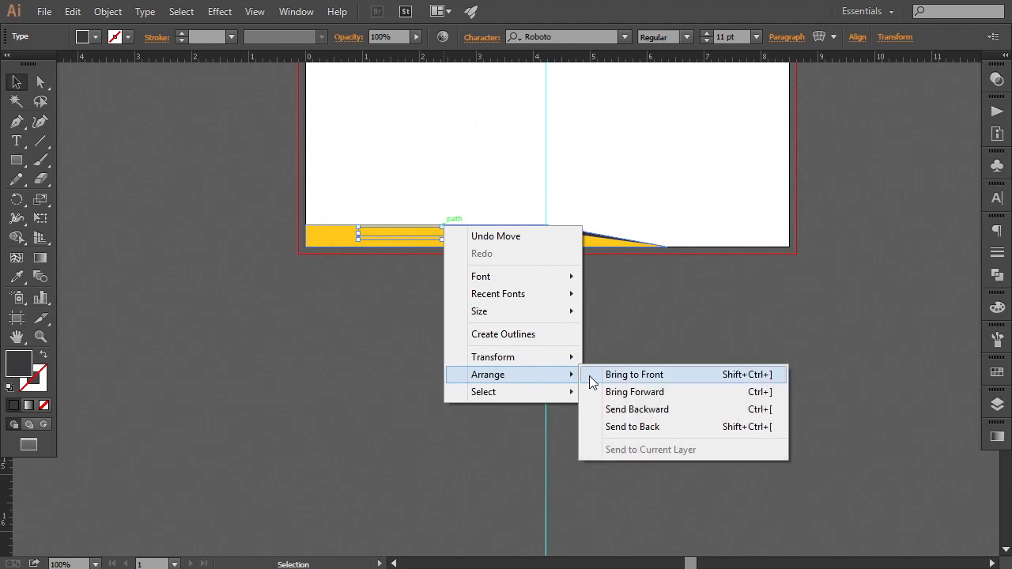
pyautogui.click(633, 375)
# Nudge the website address text down and left to centre it in the footer's yellow band
pyautogui.hotkey('ctrl', '+')
pyautogui.hotkey('ctrl', '+')
pyautogui.moveTo(368, 311); pyautogui.dragTo(463, 400)
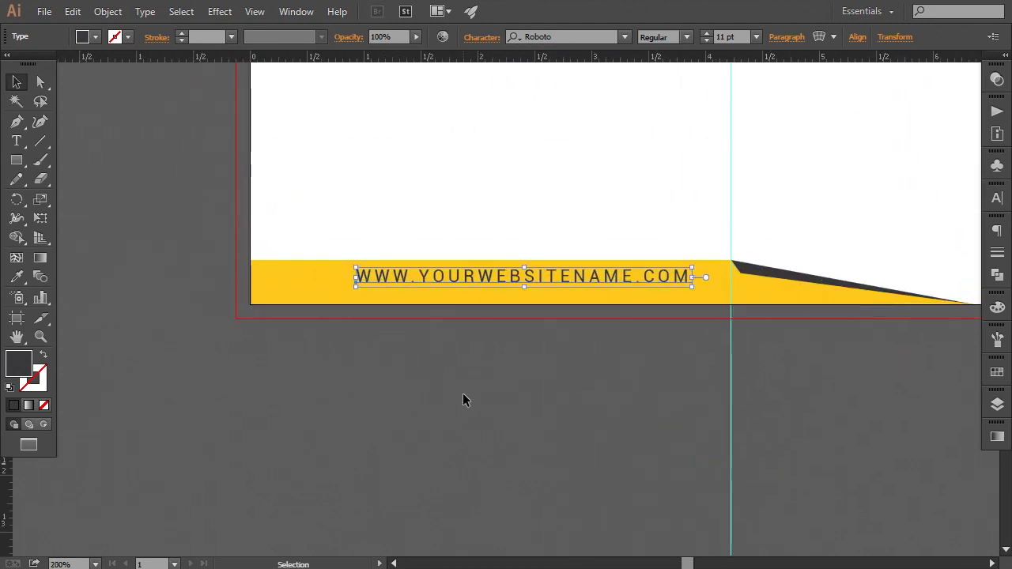
pyautogui.press('Down')
pyautogui.press('Down')
pyautogui.press('Down')
pyautogui.press('Down')
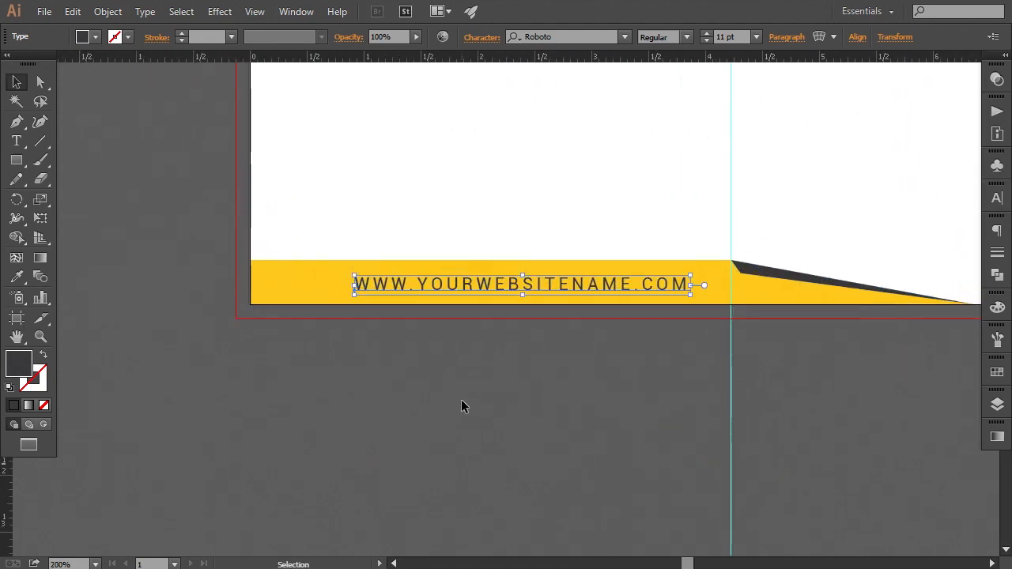
pyautogui.press('Left')
pyautogui.press('Left')
pyautogui.press('Left')
pyautogui.press('Left')
pyautogui.press('Left')
pyautogui.press('Left')
pyautogui.press('Left')
pyautogui.press('Left')
pyautogui.press('Left')
pyautogui.press('Left')
pyautogui.press('Left')
pyautogui.press('Left')
pyautogui.press('Left')
pyautogui.press('Left')
pyautogui.press('Left')
pyautogui.press('Right')
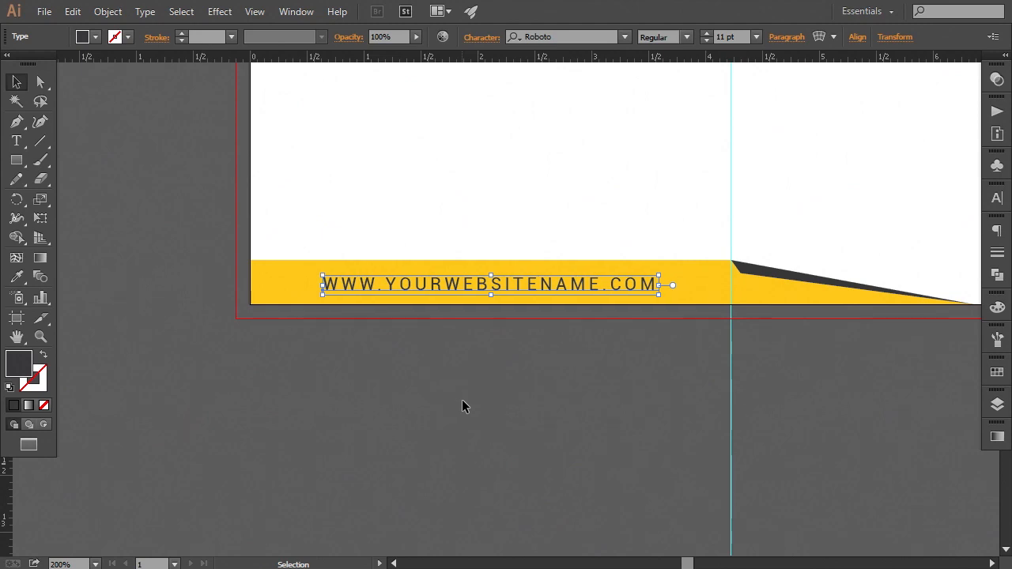
pyautogui.press('Up')
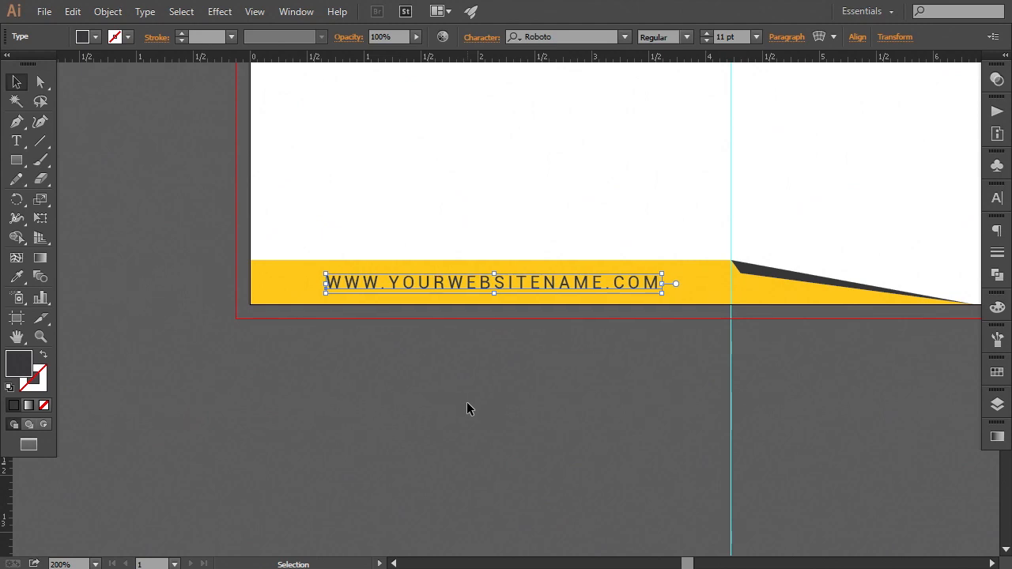
# Zoom in to inspect the website text's vertical position within the footer band
pyautogui.click(467, 408)
pyautogui.hotkey('ctrl', '=')
pyautogui.hotkey('ctrl', '=')
pyautogui.hotkey('ctrl', '=')
pyautogui.hotkey('ctrl', '=')
pyautogui.hotkey('ctrl', '=')
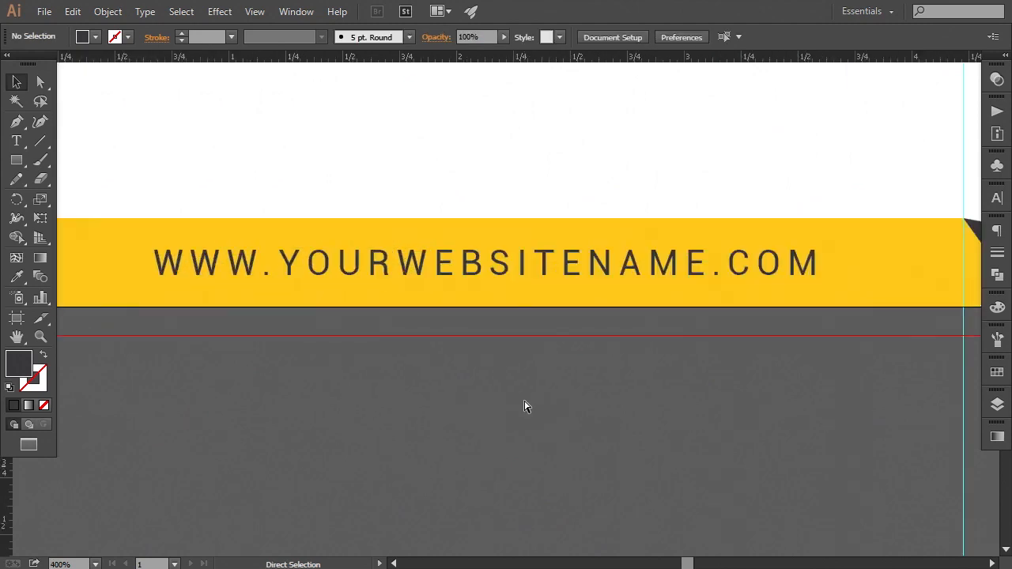
pyautogui.scroll(2, 555, 207)
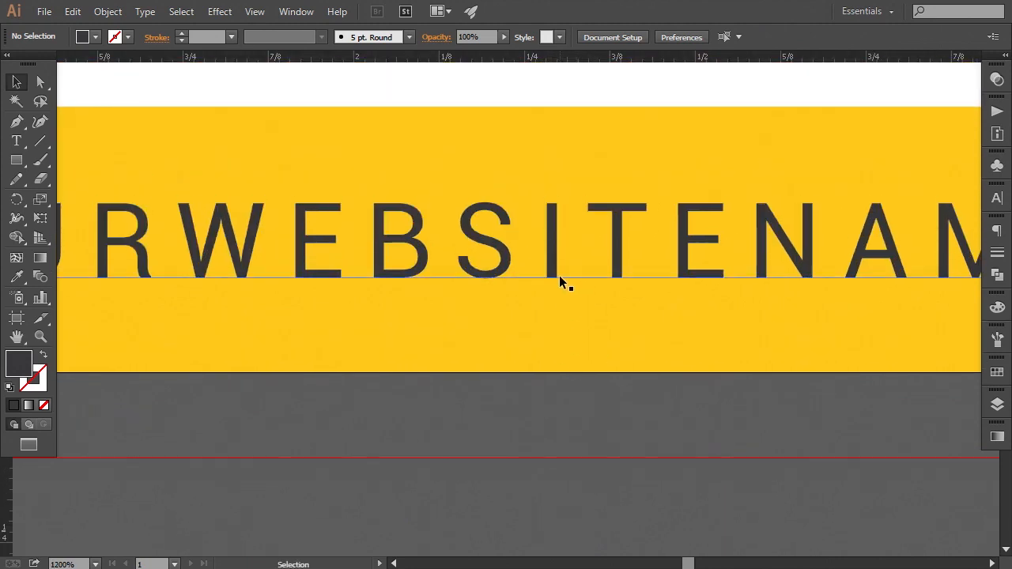
pyautogui.hotkey('ctrl', '=')
pyautogui.moveTo(567, 233); pyautogui.dragTo(568, 232)
pyautogui.click(617, 459)
pyautogui.hotkey('ctrl', '-')
pyautogui.hotkey('ctrl', '-')
pyautogui.hotkey('ctrl', '-')
pyautogui.hotkey('ctrl', '-')
pyautogui.hotkey('ctrl', '-')
pyautogui.hotkey('ctrl', '-')
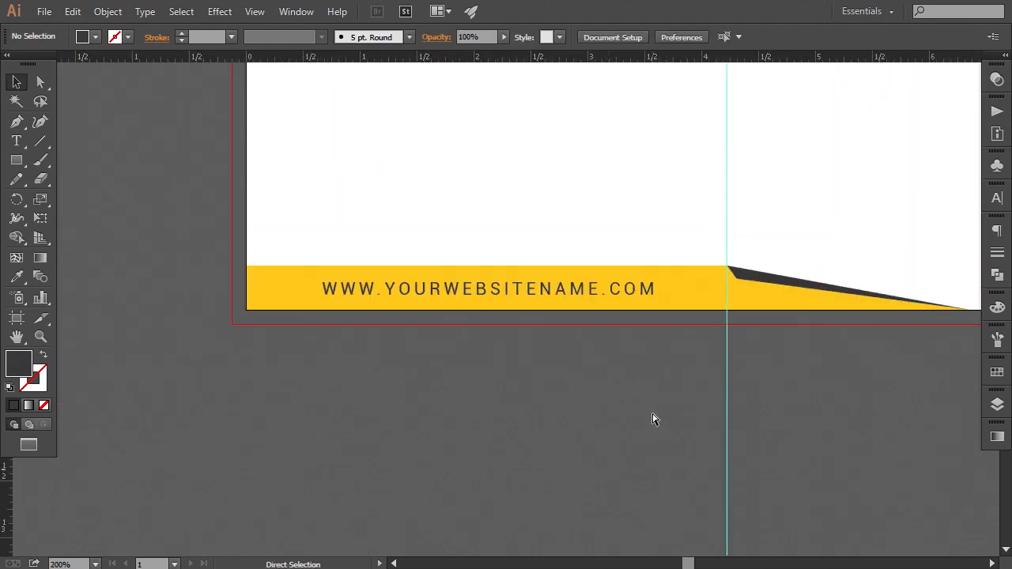
pyautogui.hotkey('ctrl', '-')
pyautogui.click(576, 291)
pyautogui.click(610, 389)
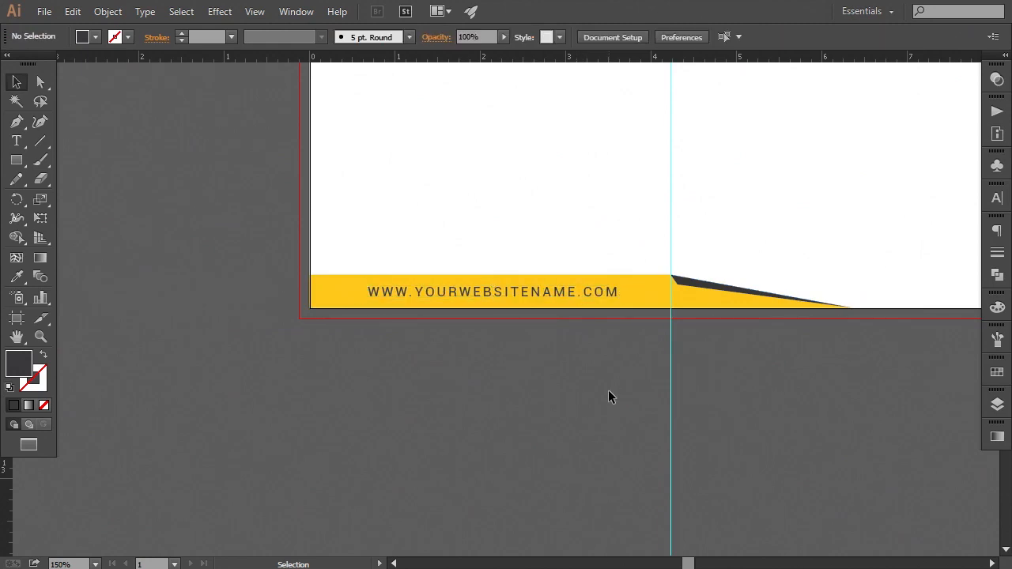
pyautogui.hotkey('ctrl', '-')
pyautogui.hotkey('ctrl', '-')
pyautogui.hotkey('ctrl', '+')
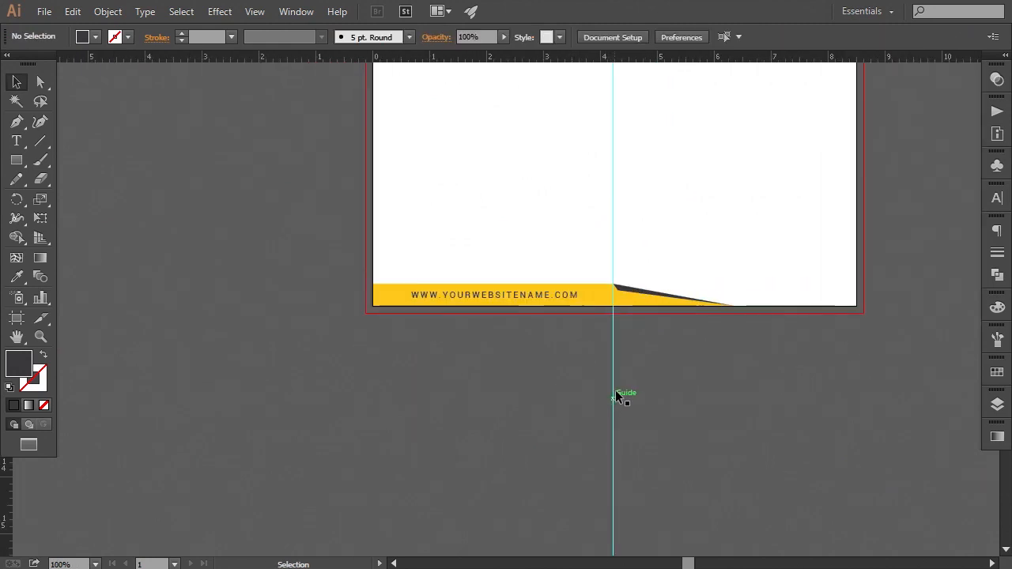
pyautogui.scroll(5, 622, 395)
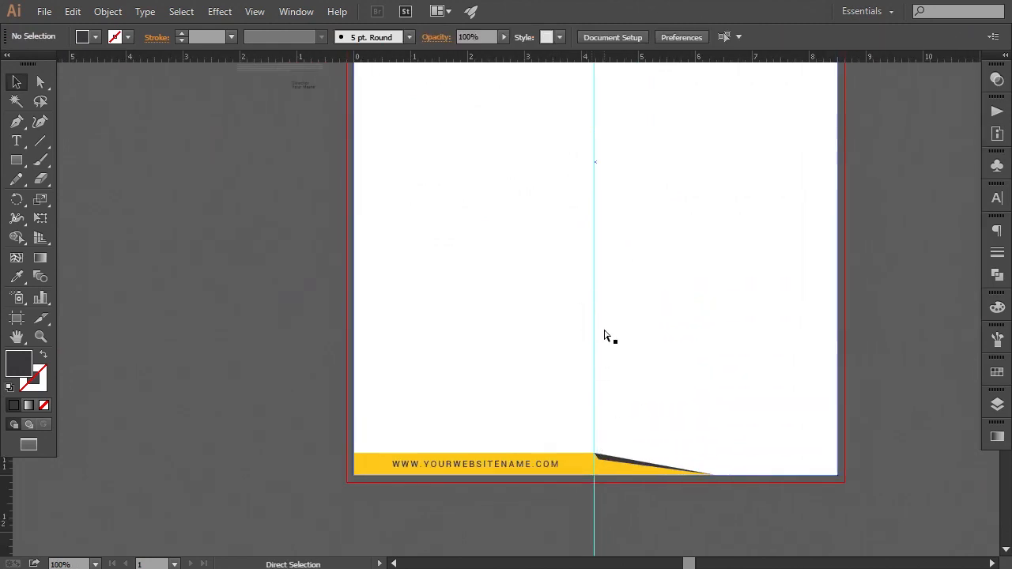
# Move the sample body text group onto the page below the header
pyautogui.hotkey('ctrl', '-')
pyautogui.moveTo(570, 228); pyautogui.dragTo(569, 309)
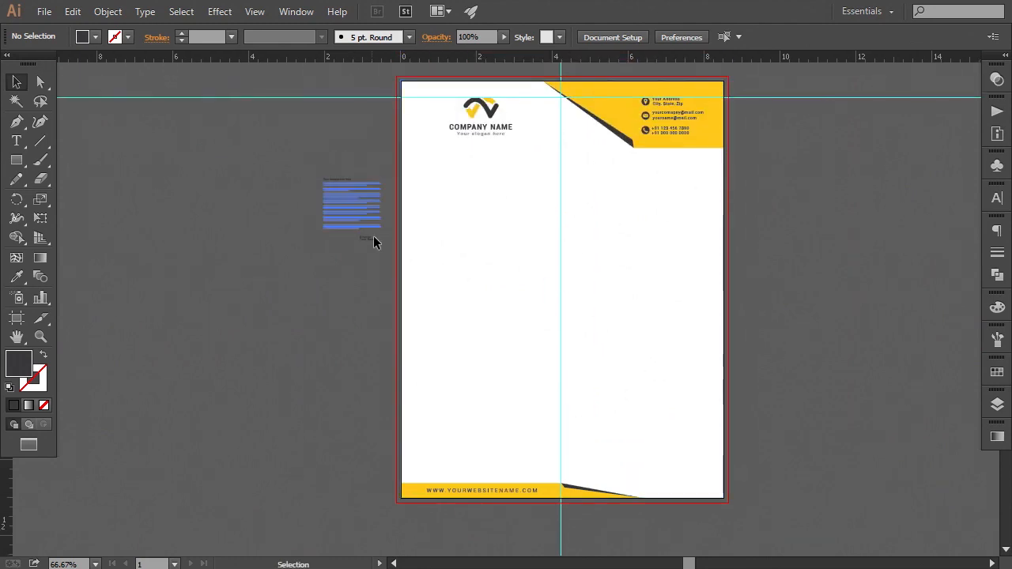
pyautogui.click(376, 232)
pyautogui.moveTo(386, 242); pyautogui.dragTo(453, 317)
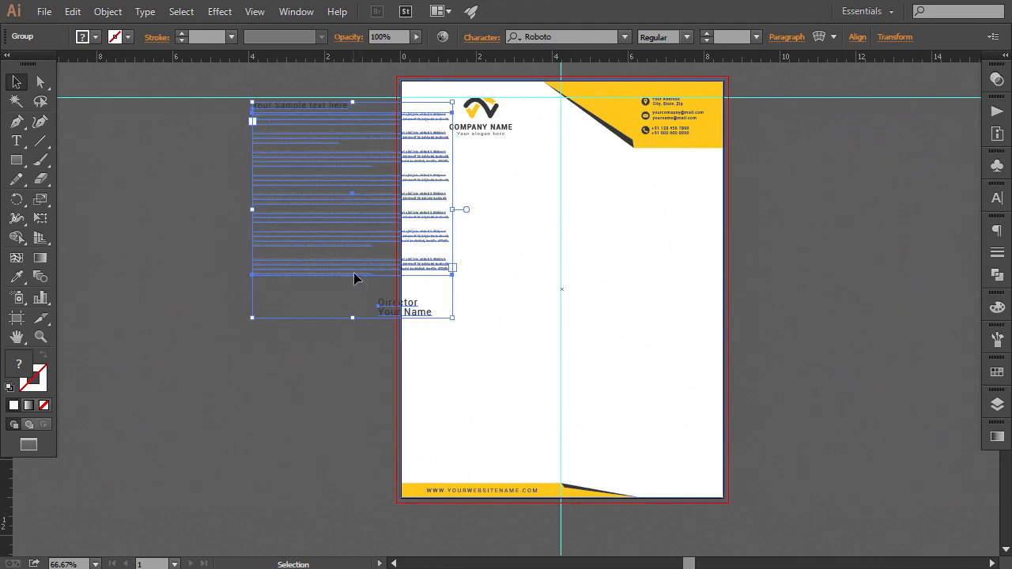
pyautogui.moveTo(323, 206); pyautogui.dragTo(490, 299)
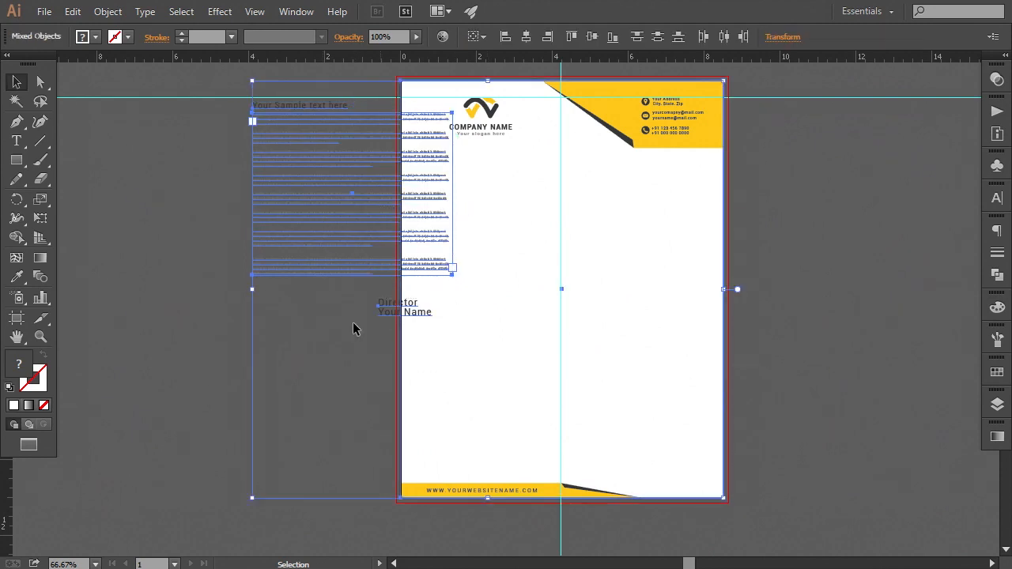
pyautogui.click(329, 336)
pyautogui.moveTo(315, 270); pyautogui.dragTo(530, 335)
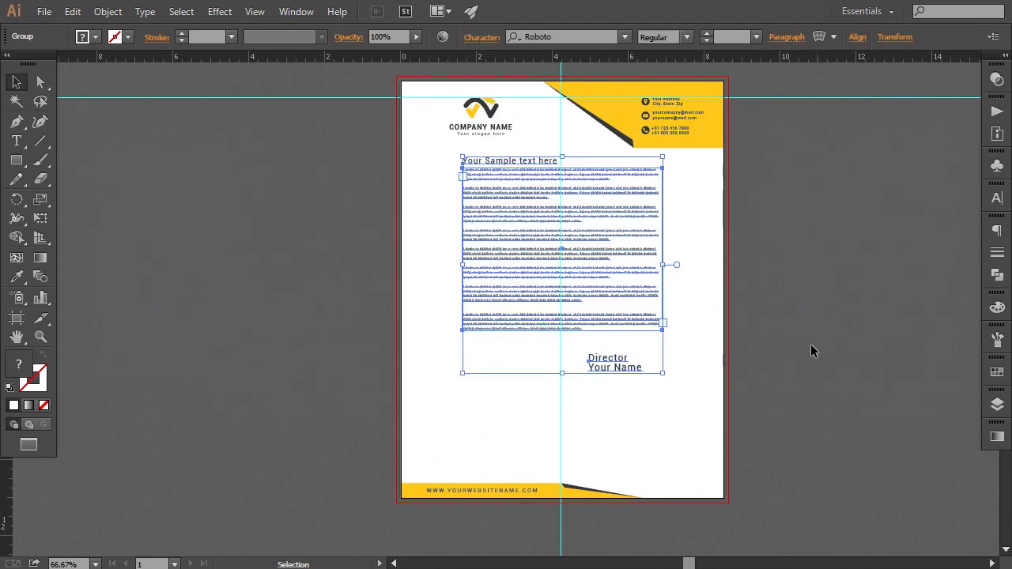
# Nudge the body text group left and enlarge it proportionally from its corner
pyautogui.press('Left')
pyautogui.press('Left')
pyautogui.press('Left')
pyautogui.press('Left')
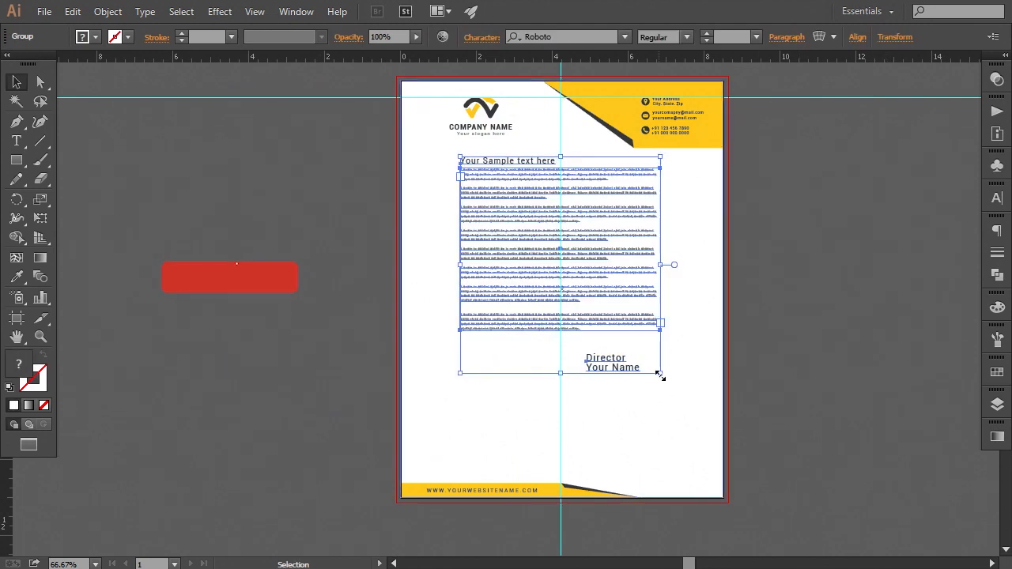
pyautogui.moveTo(659, 375); pyautogui.dragTo(679, 403)
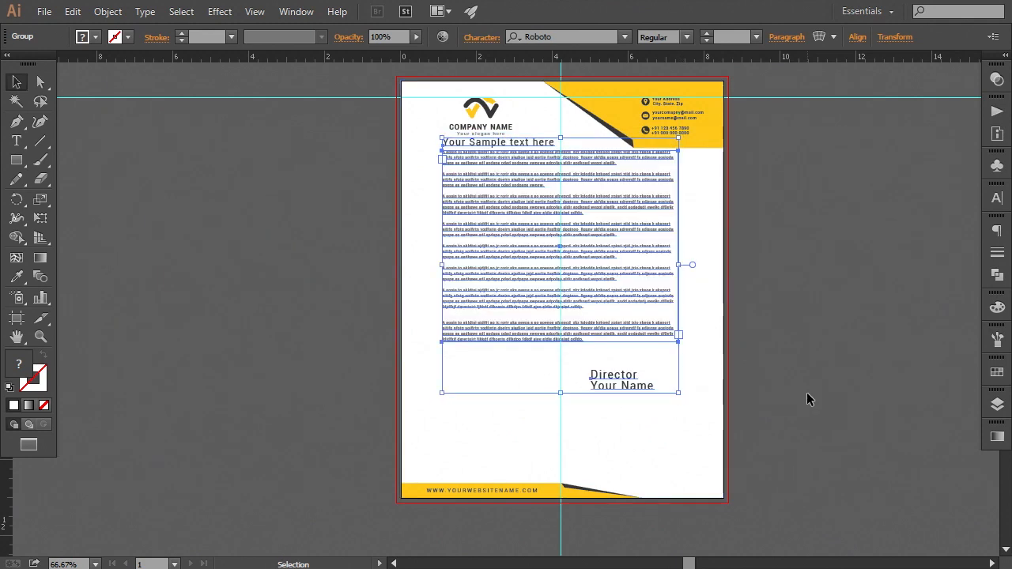
# Nudge the body text group down and slightly right on the page
pyautogui.press('Down')
pyautogui.press('Down')
pyautogui.press('Down')
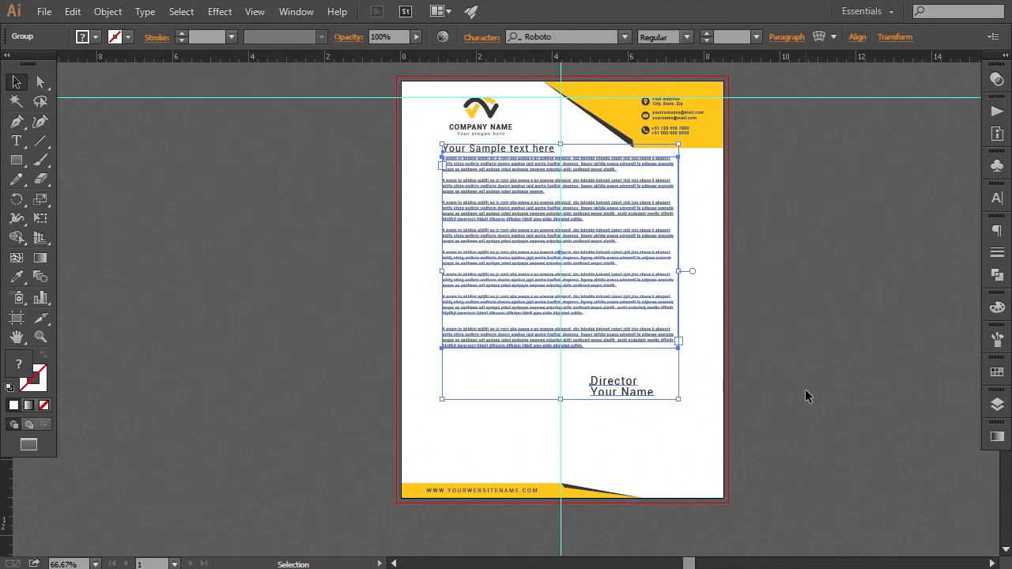
pyautogui.press('Down')
pyautogui.press('Down')
pyautogui.press('Down')
pyautogui.press('Down')
pyautogui.press('Down')
pyautogui.press('Down')
pyautogui.press('Down')
pyautogui.press('Down')
pyautogui.press('Down')
pyautogui.press('Down')
pyautogui.press('Down')
pyautogui.press('Down')
pyautogui.press('Down')
pyautogui.press('Down')
pyautogui.press('Down')
pyautogui.press('Down')
pyautogui.press('Down')
pyautogui.press('Down')
pyautogui.press('Down')
pyautogui.press('Down')
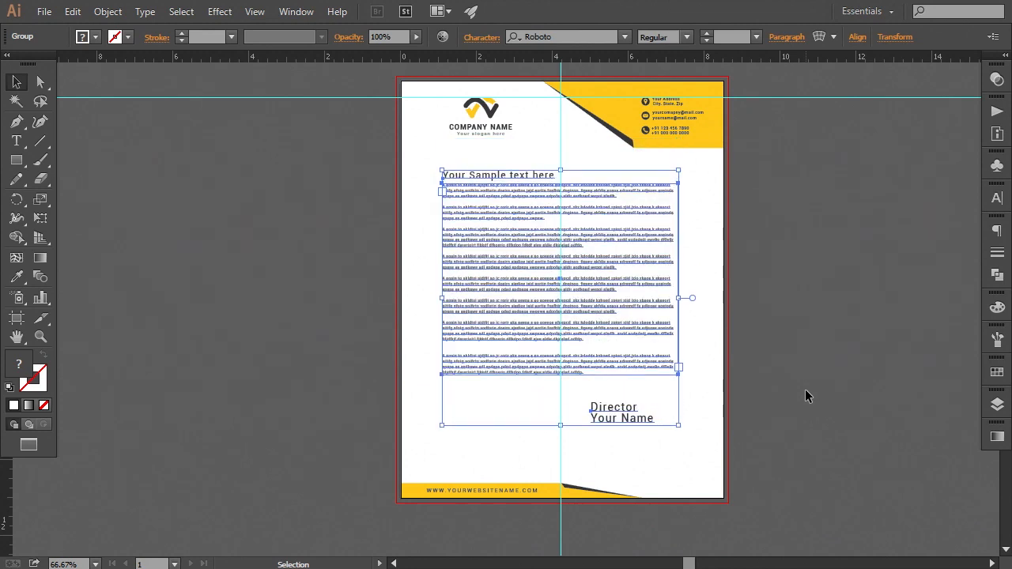
pyautogui.press('Right')
pyautogui.press('Right')
pyautogui.press('Right')
pyautogui.press('Right')
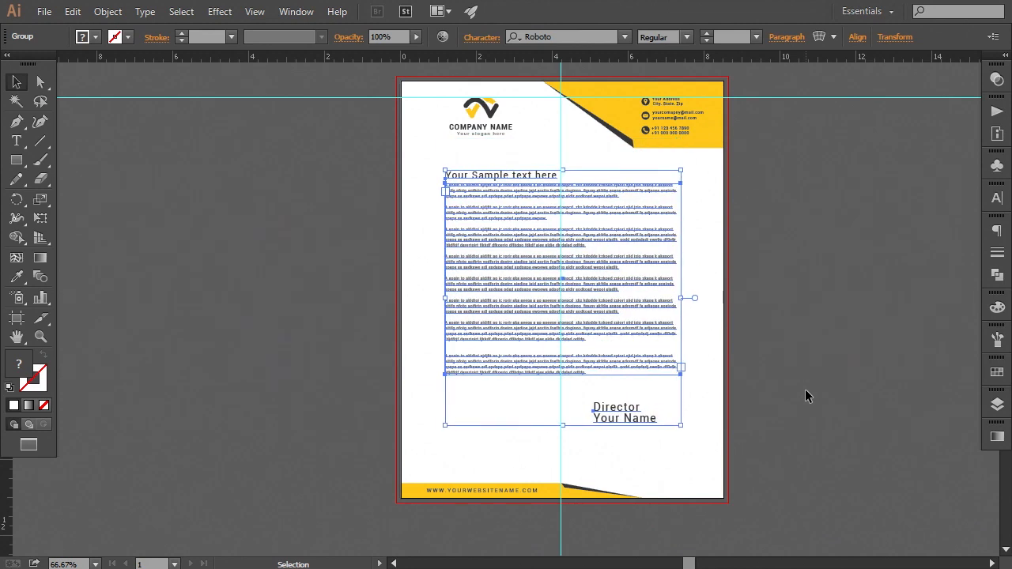
# Nudge the body text group further down the page below the header
pyautogui.press('Down')
pyautogui.press('Down')
pyautogui.press('Down')
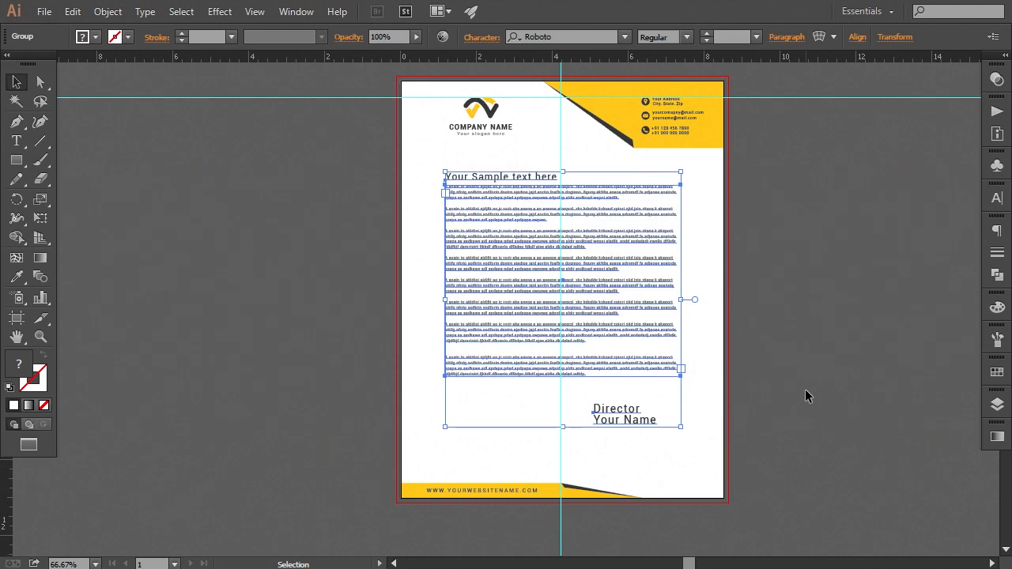
pyautogui.press('Down')
pyautogui.press('Down')
pyautogui.press('Down')
pyautogui.press('Down')
pyautogui.press('Down')
pyautogui.press('Down')
pyautogui.press('Down')
pyautogui.press('Down')
pyautogui.press('Down')
pyautogui.press('Down')
pyautogui.press('Down')
pyautogui.press('Down')
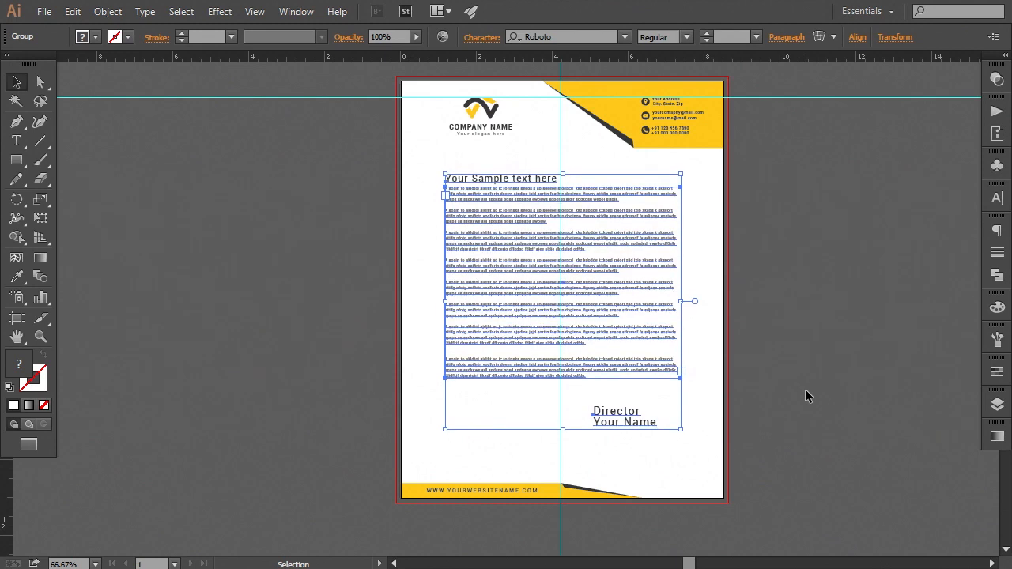
pyautogui.press('Up')
pyautogui.press('Up')
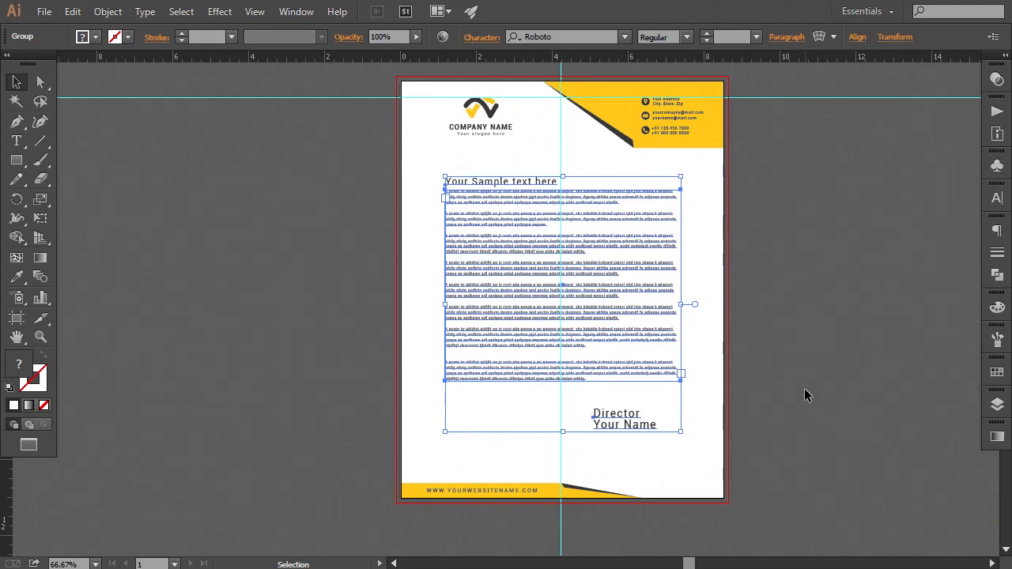
# Drag out a vertical guide along the left edge of the body text
pyautogui.click(795, 392)
pyautogui.moveTo(11, 486); pyautogui.dragTo(444, 437)
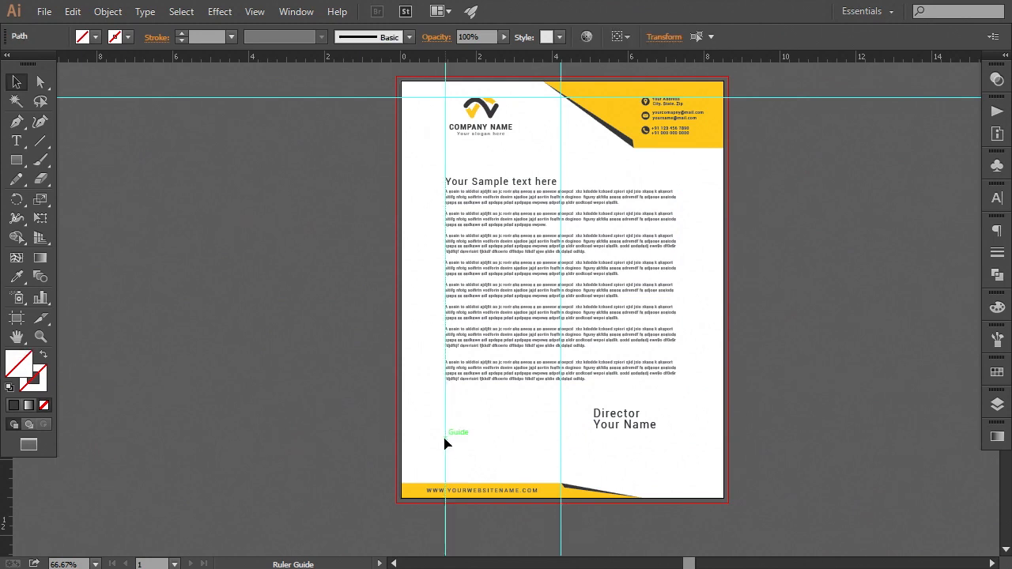
# At actual size, fine-tune the body text group and the vertical guide so their left edges line up
pyautogui.click(492, 125)
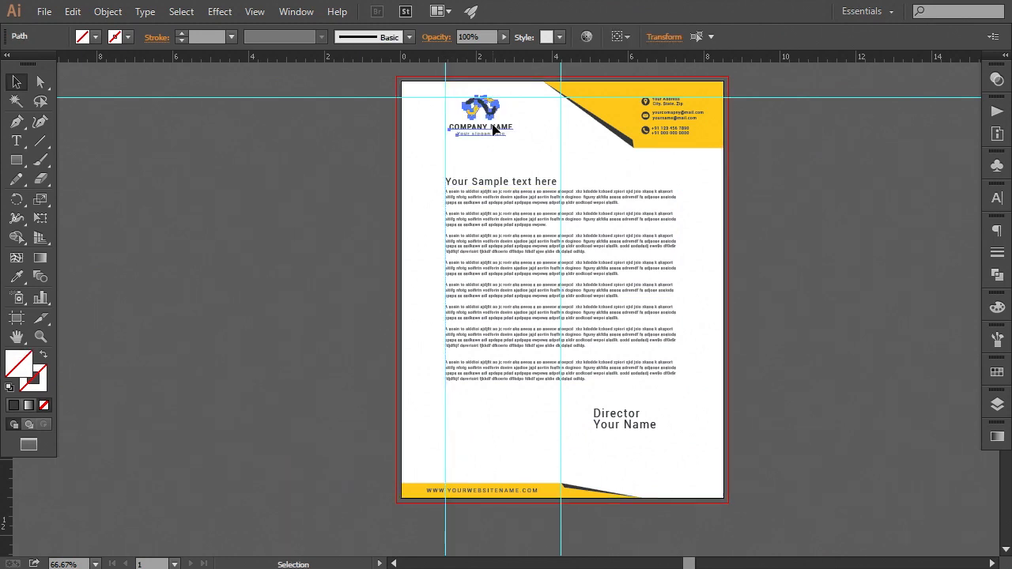
pyautogui.click(668, 370)
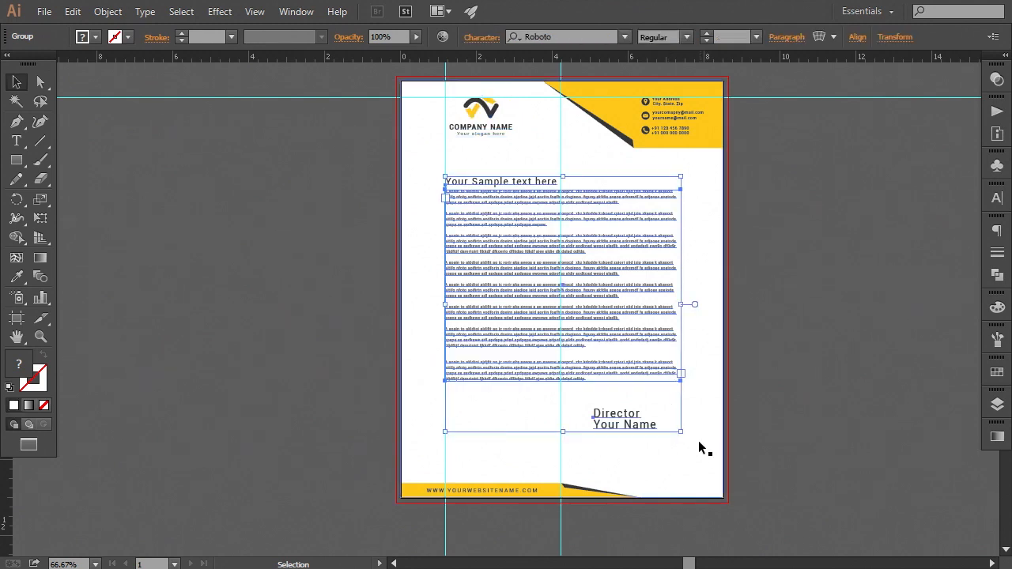
pyautogui.hotkey('ctrl', '0')
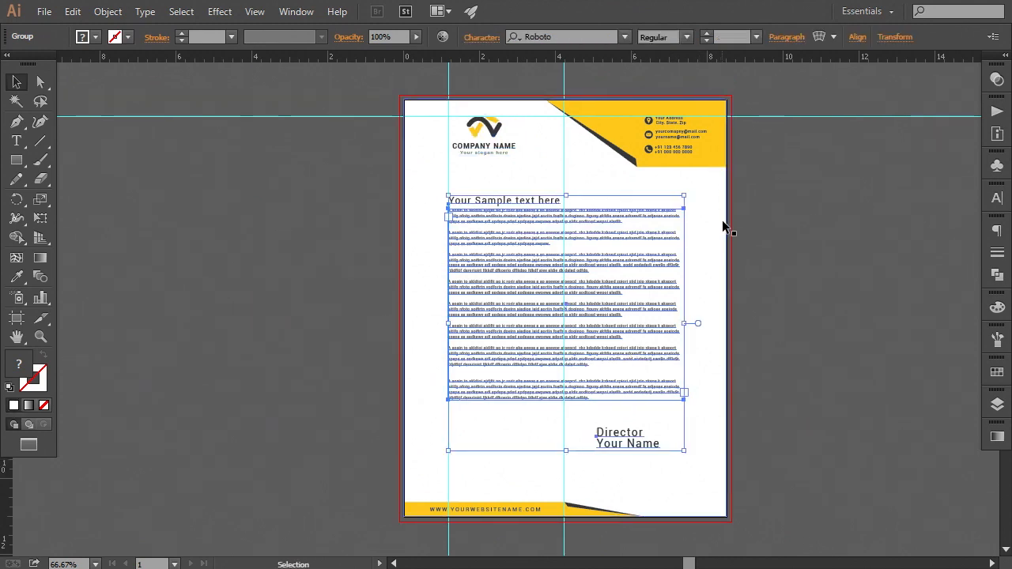
pyautogui.hotkey('ctrl', '1')
pyautogui.moveTo(730, 228); pyautogui.dragTo(721, 252)
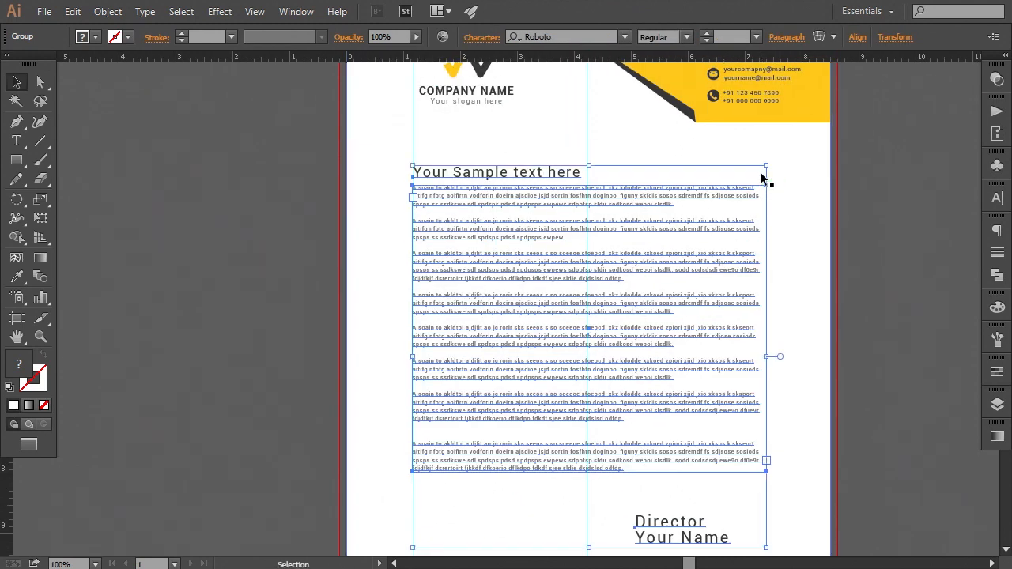
pyautogui.moveTo(768, 168); pyautogui.dragTo(764, 170)
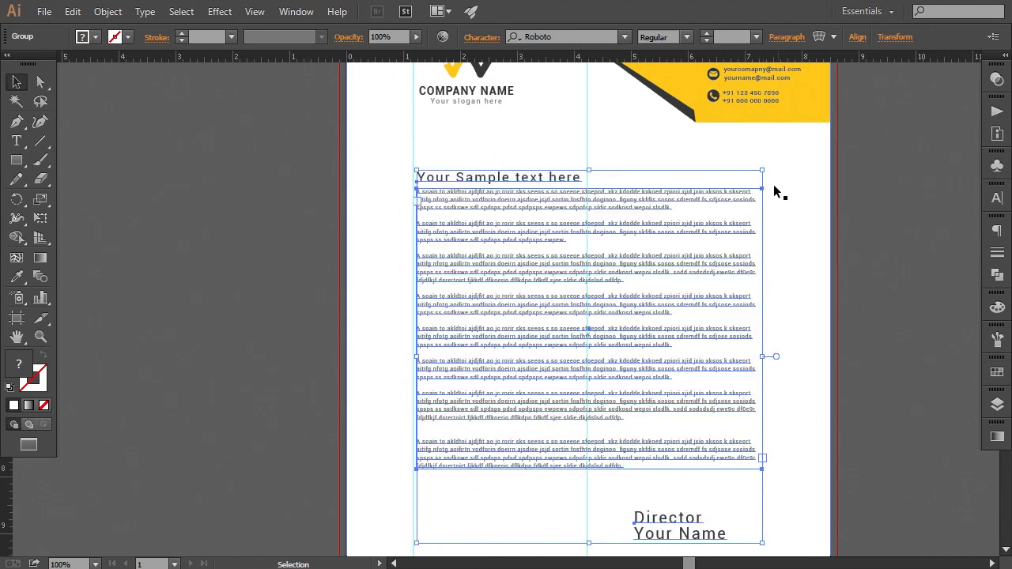
pyautogui.moveTo(636, 236); pyautogui.dragTo(628, 243)
pyautogui.moveTo(404, 140); pyautogui.dragTo(408, 141)
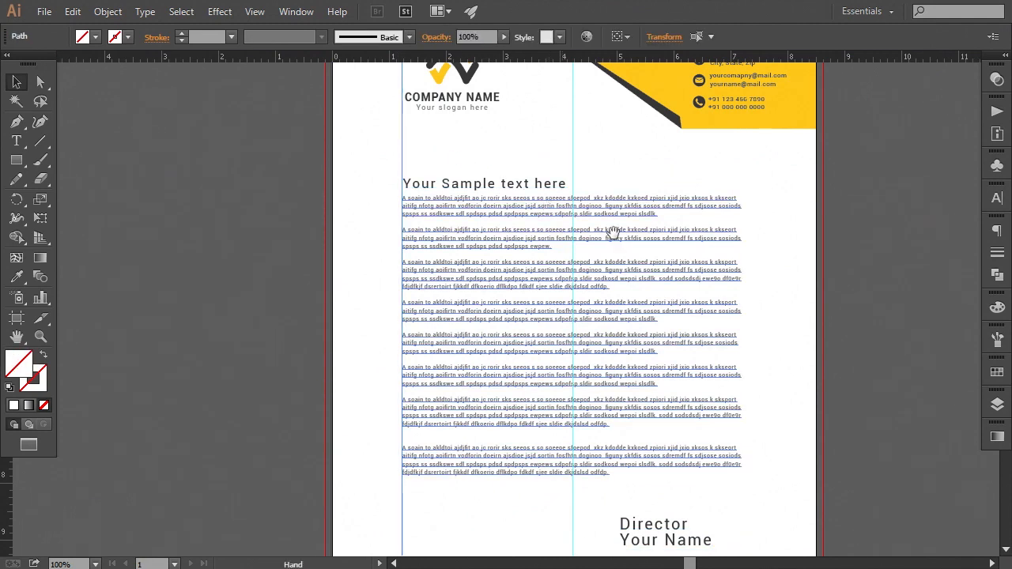
# Zoom in to compare the body text's left edge with the logo and the vertical guide
pyautogui.hotkey('ctrl', '-')
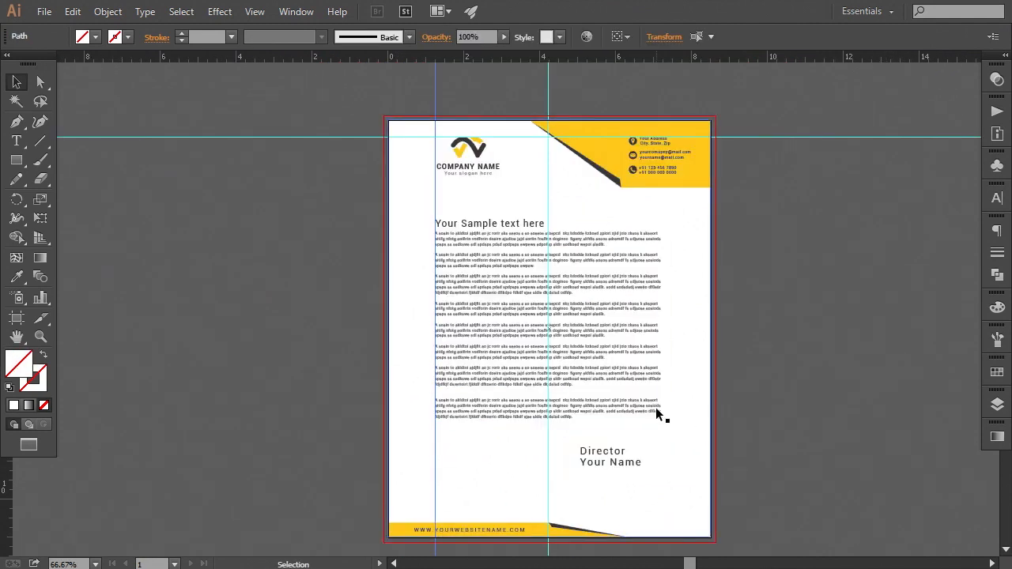
pyautogui.click(673, 421)
pyautogui.click(651, 413)
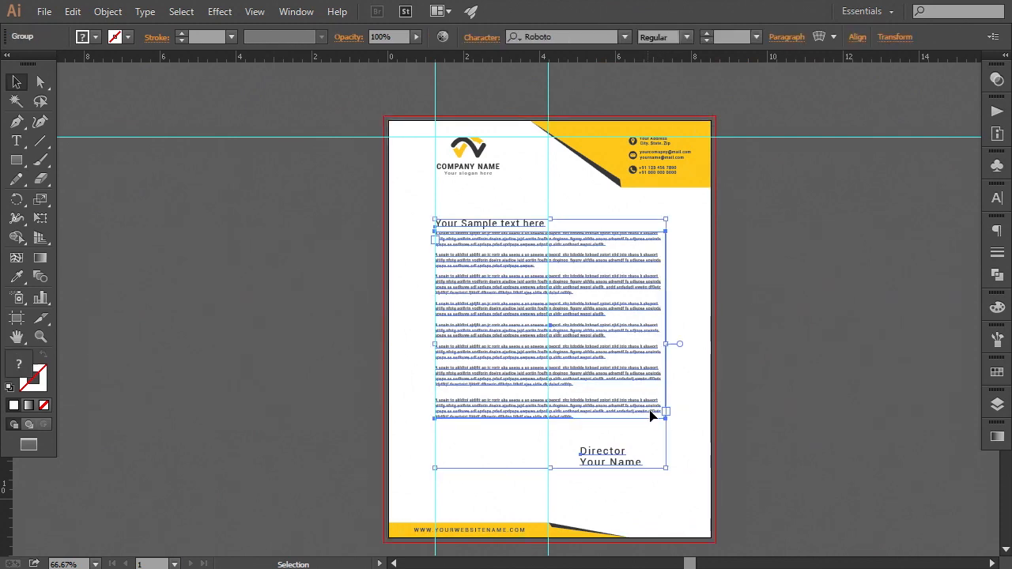
pyautogui.click(763, 410)
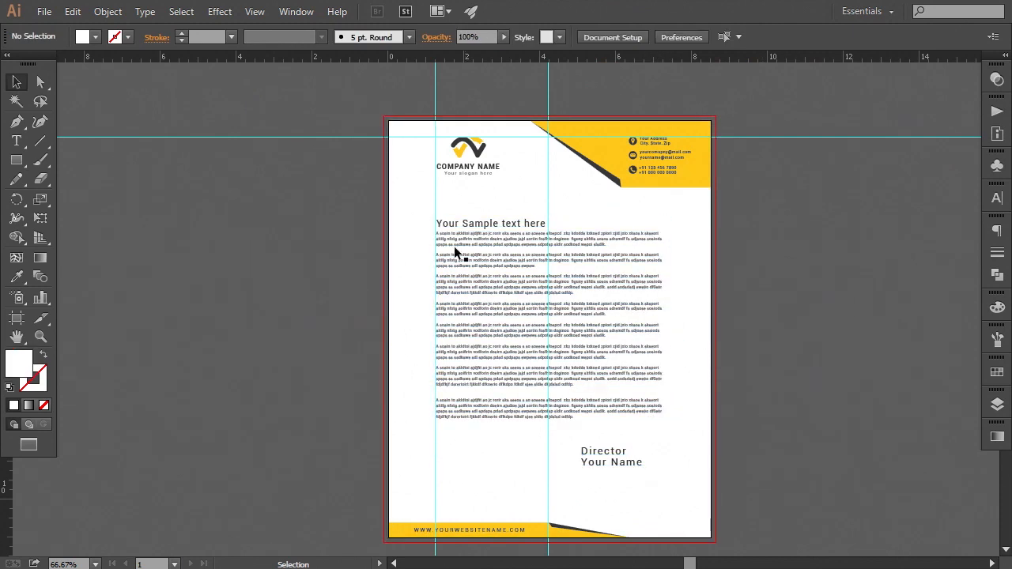
pyautogui.hotkey('ctrl', '+')
pyautogui.hotkey('ctrl', '+')
pyautogui.moveTo(365, 107); pyautogui.dragTo(410, 307)
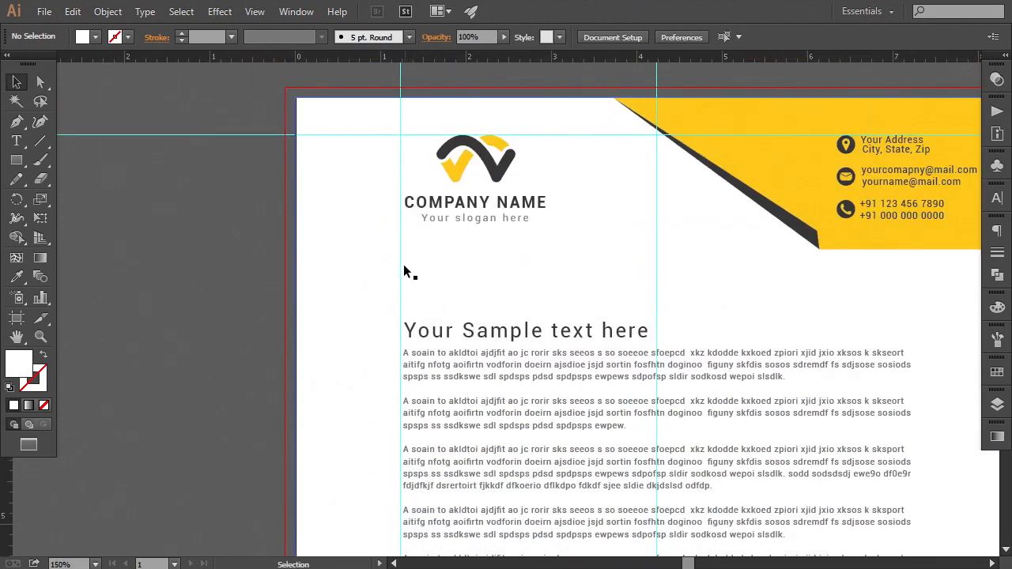
pyautogui.moveTo(401, 262); pyautogui.dragTo(447, 261)
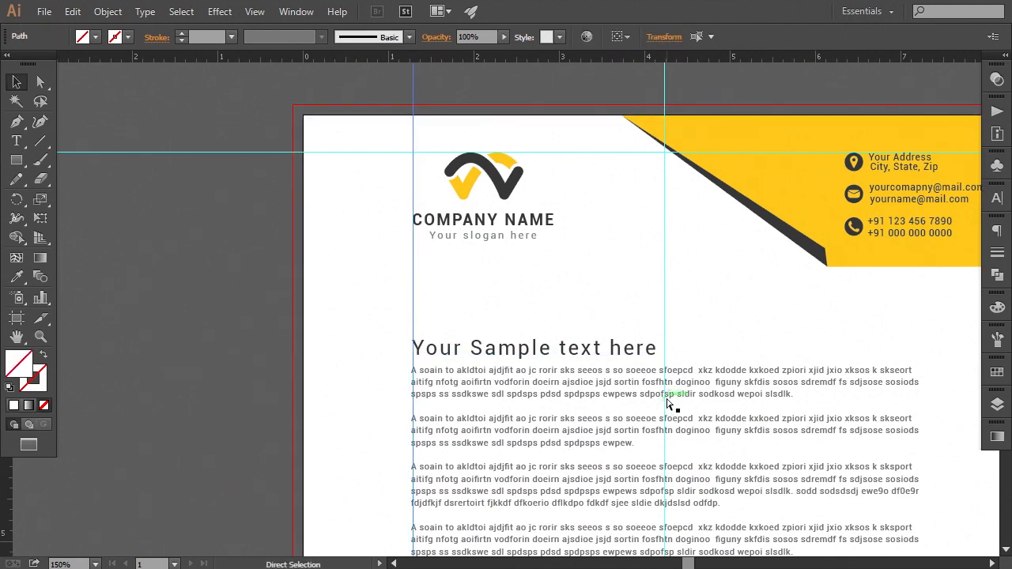
# Delete the vertical and horizontal guides from the artboard
pyautogui.hotkey('ctrl', '-')
pyautogui.hotkey('ctrl', '-')
pyautogui.hotkey('ctrl', '-')
pyautogui.click(732, 459)
pyautogui.moveTo(733, 454); pyautogui.dragTo(708, 380)
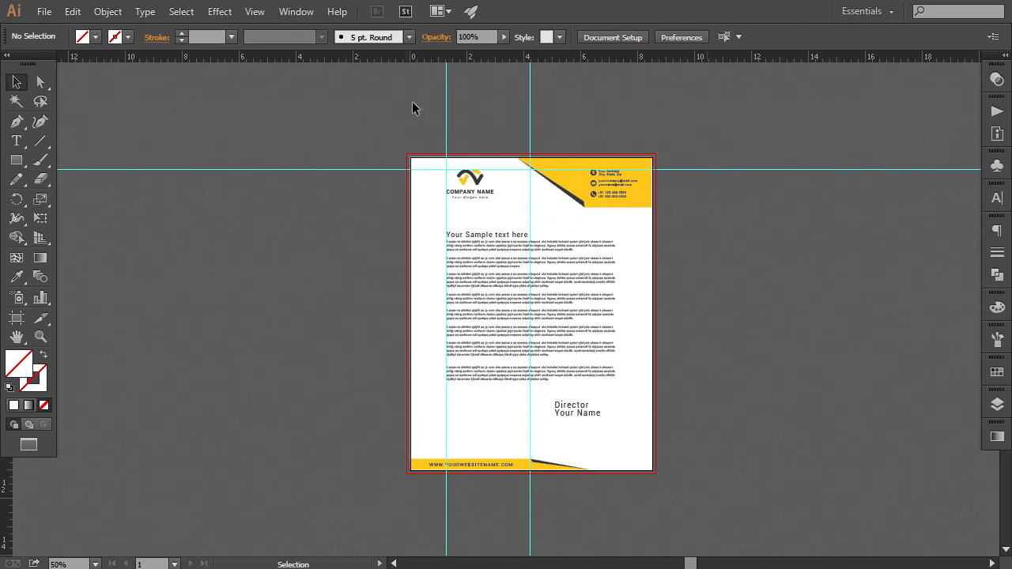
pyautogui.moveTo(412, 103); pyautogui.dragTo(598, 123)
pyautogui.press('Delete')
pyautogui.click(763, 170)
pyautogui.press('Delete')
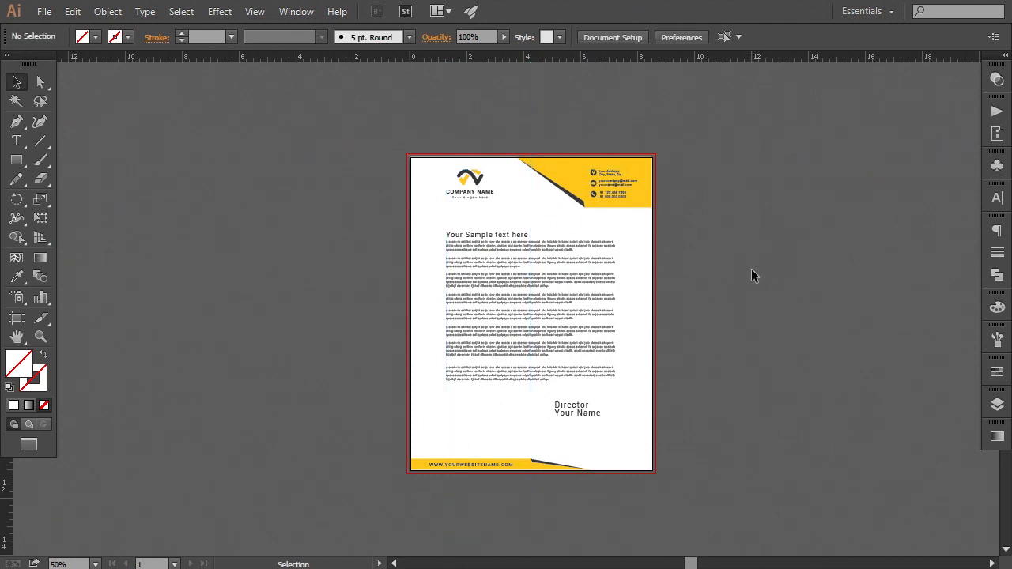
# Hide the rulers to view the finished letterhead
pyautogui.hotkey('ctrl', '+')
pyautogui.moveTo(752, 391); pyautogui.dragTo(751, 386)
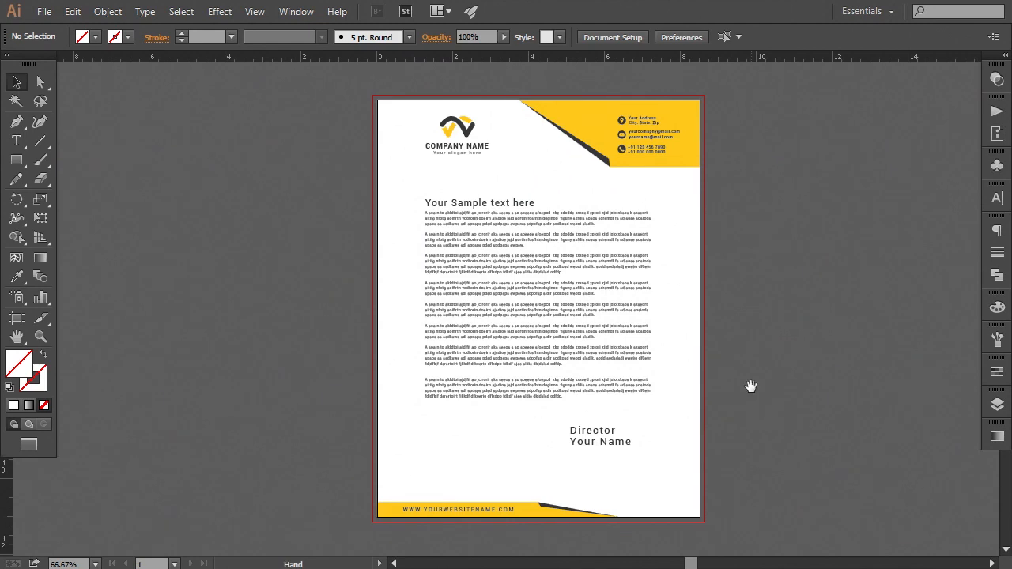
pyautogui.click(245, 16)
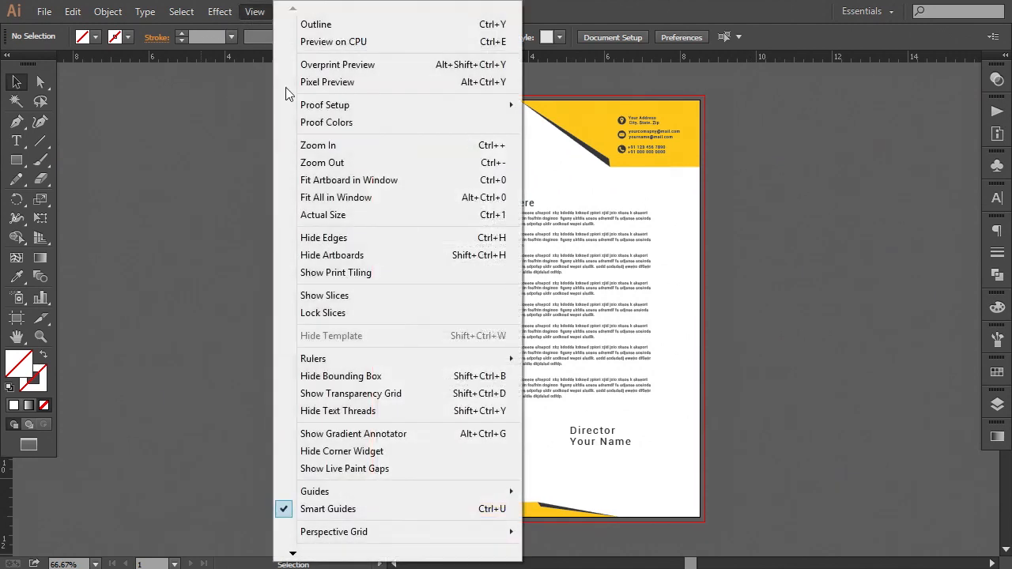
pyautogui.moveTo(371, 360)
pyautogui.click(537, 357)
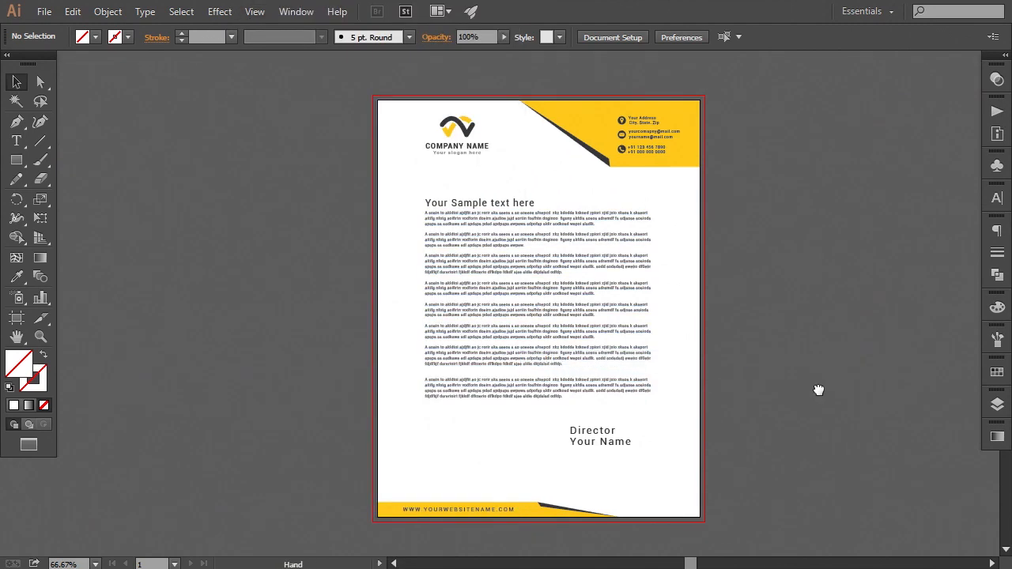
pyautogui.moveTo(818, 388); pyautogui.dragTo(814, 389)
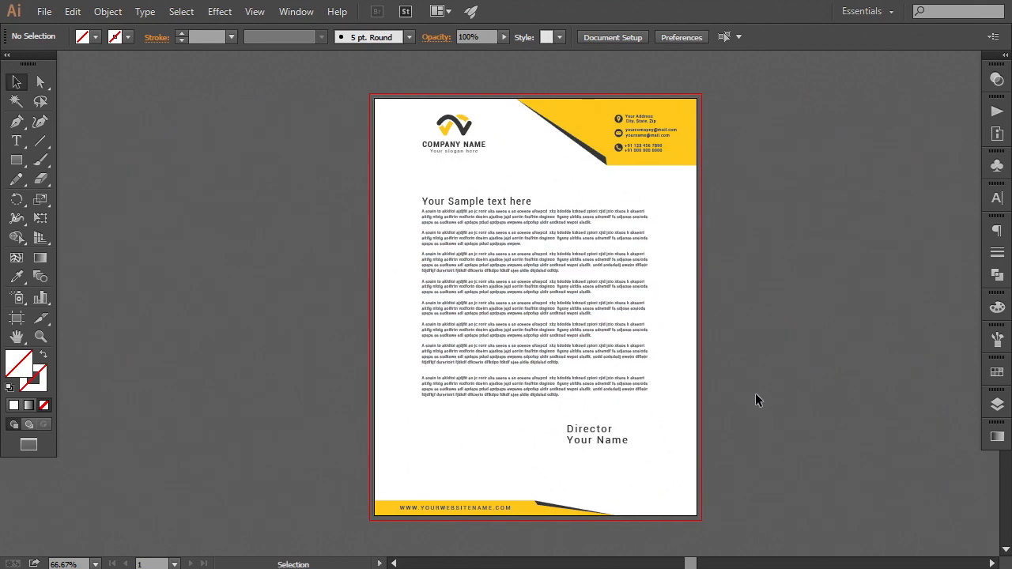